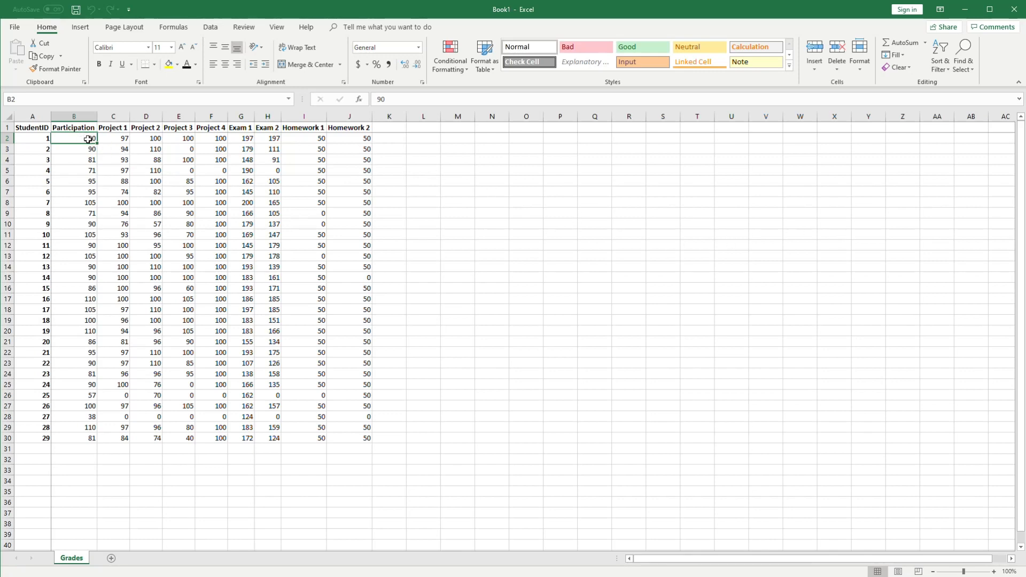
# Review the first student's scores in row 2, from Participation through Homework 2.
pyautogui.moveTo(89, 140); pyautogui.dragTo(355, 140)
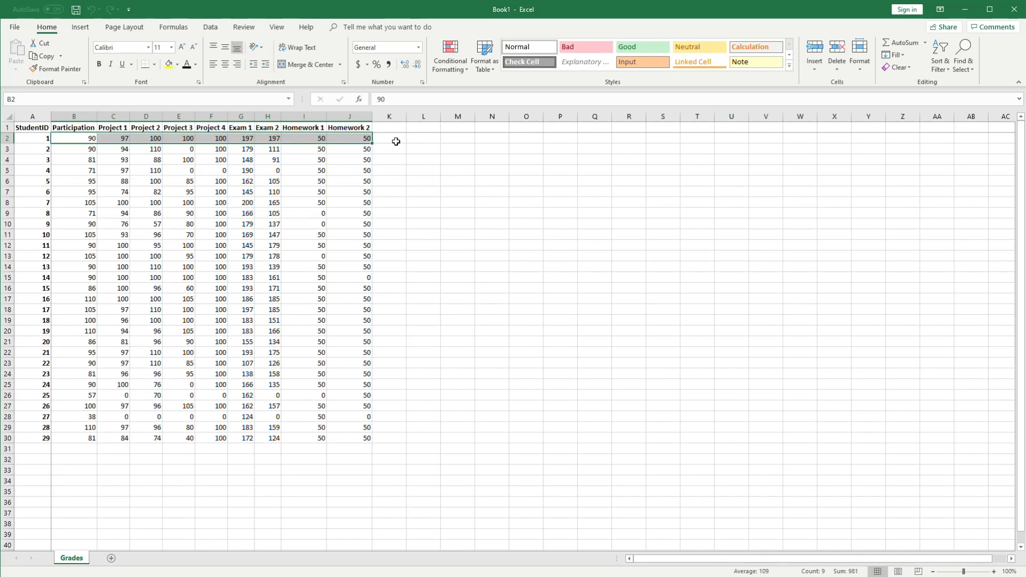
pyautogui.click(396, 142)
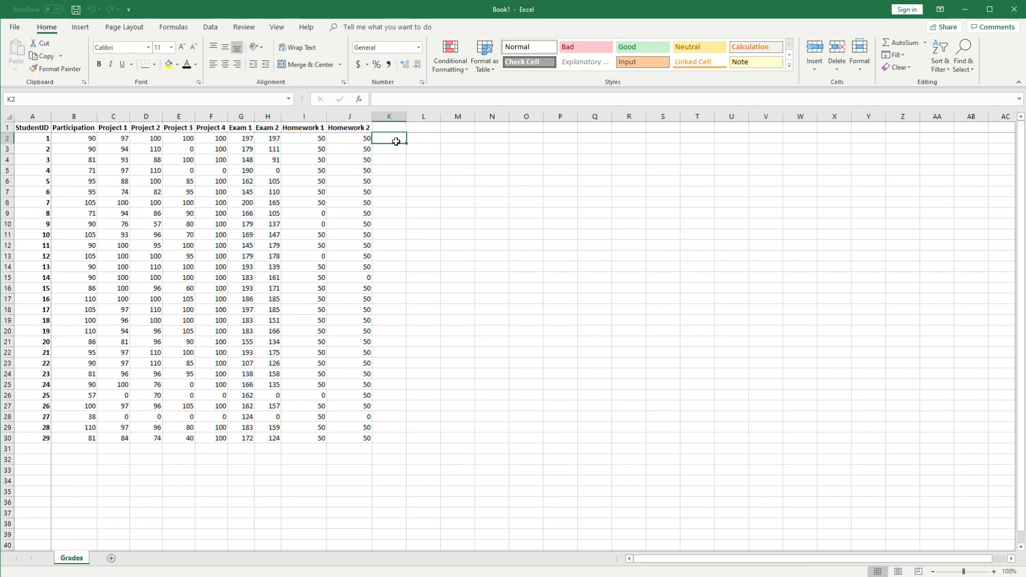
pyautogui.click(79, 143)
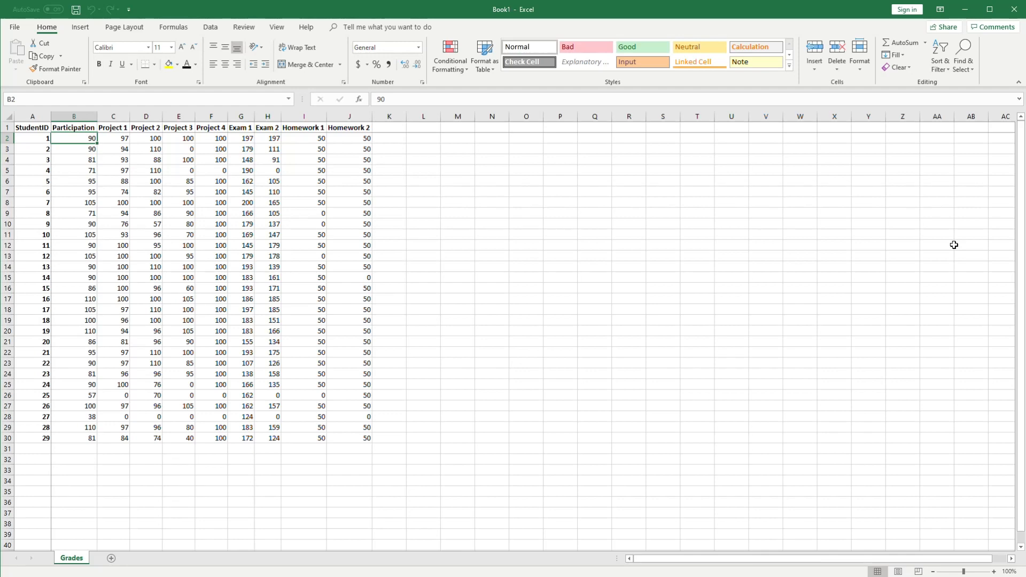
pyautogui.press('Right')
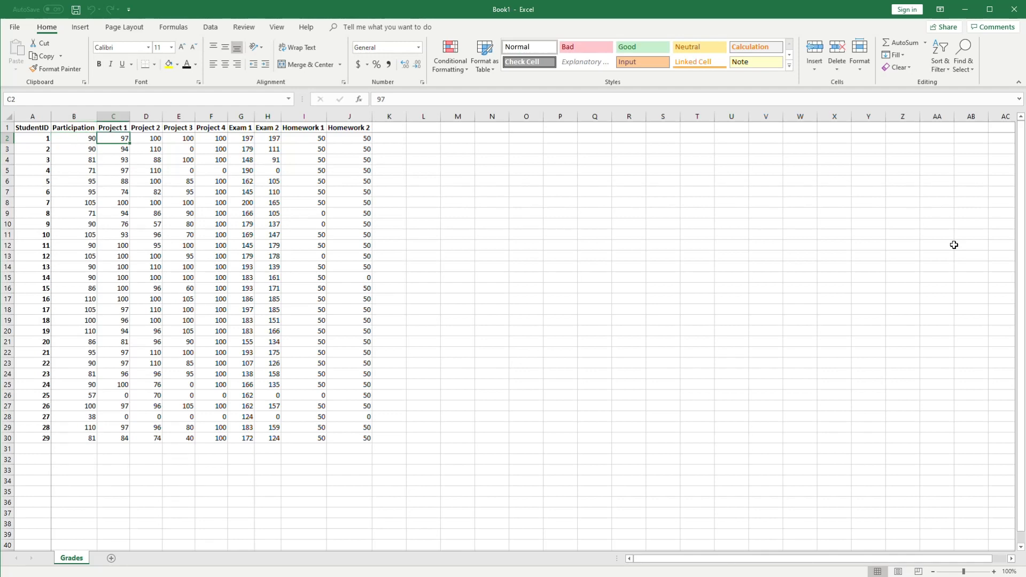
pyautogui.press('Right')
pyautogui.press('Right')
pyautogui.press('Right')
pyautogui.press('Right')
pyautogui.press('Right')
pyautogui.press('Right')
pyautogui.press('Right')
pyautogui.press('Right')
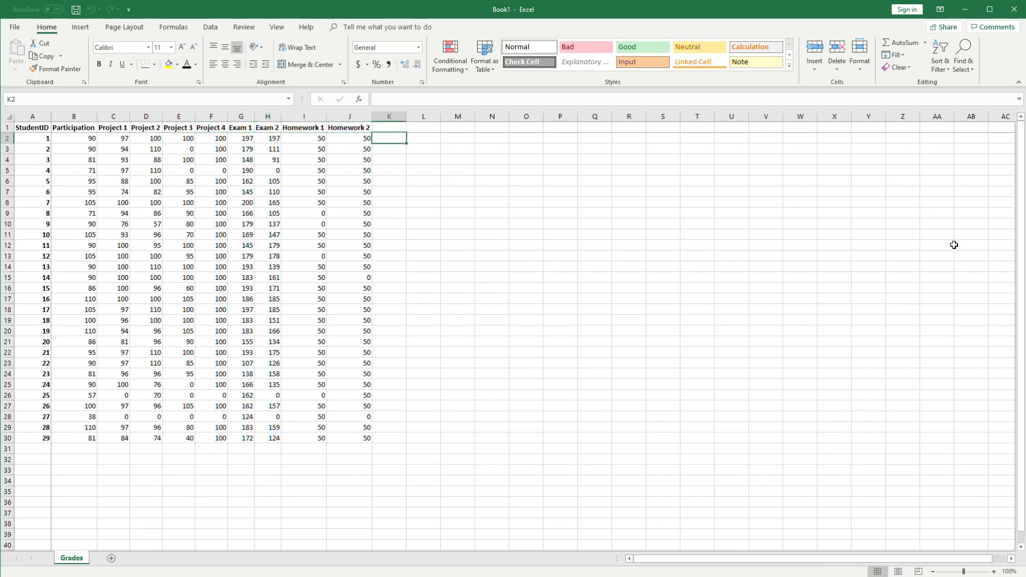
# Add the heading Total in K1 and begin a formula in K2.
pyautogui.press('Up')
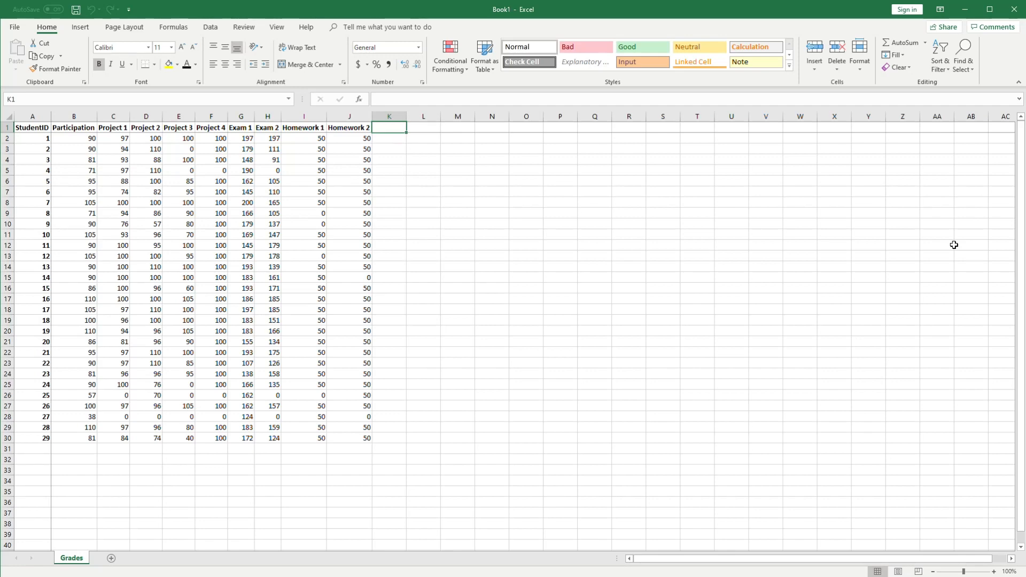
pyautogui.write('T')
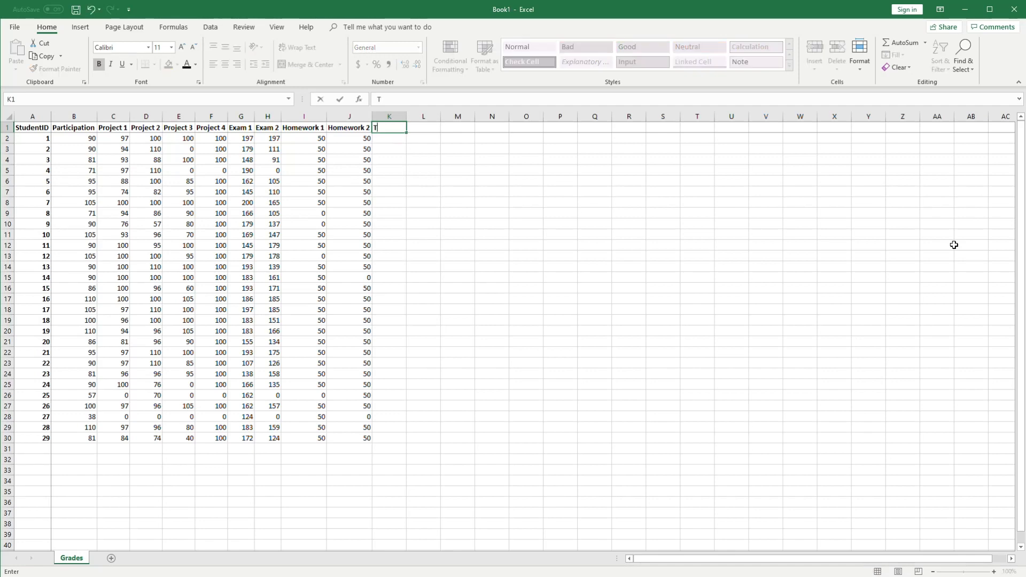
pyautogui.write('otal')
pyautogui.press('Return')
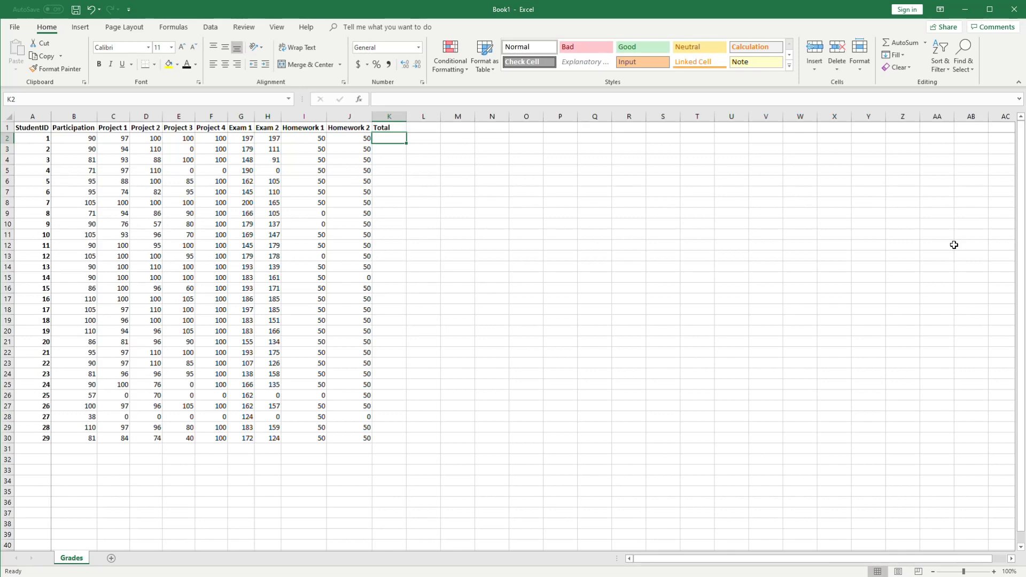
pyautogui.write('=')
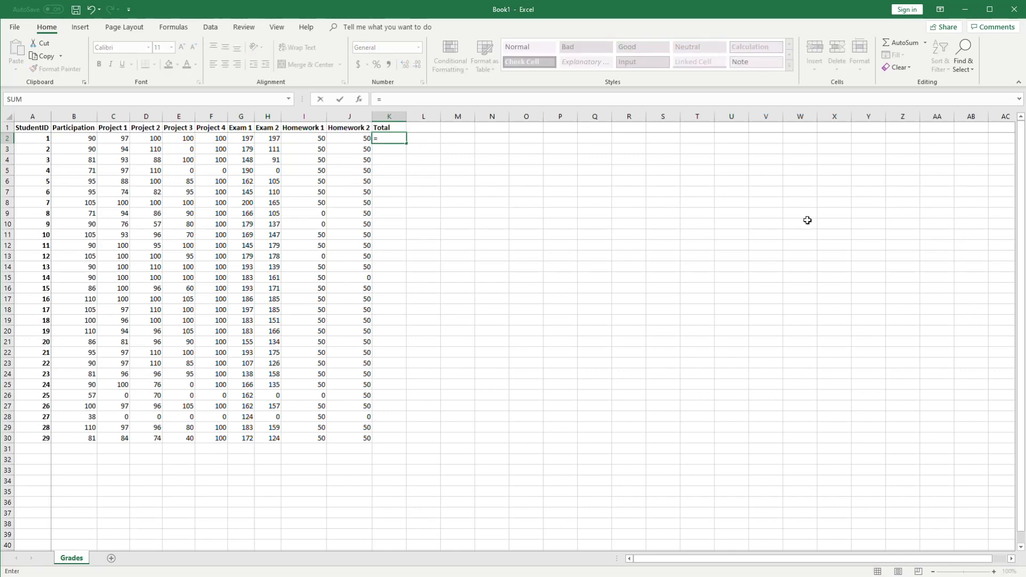
pyautogui.click(93, 142)
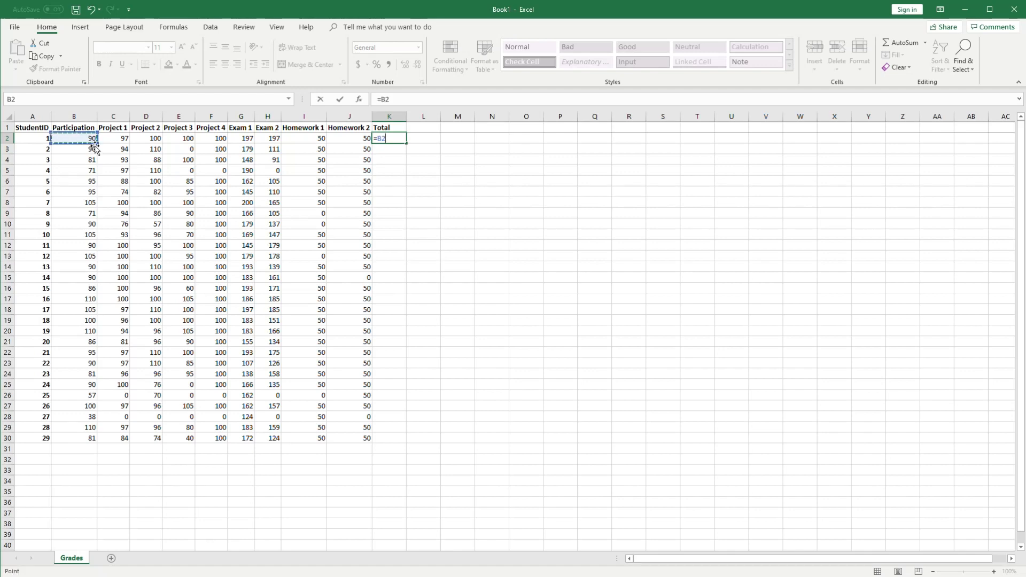
pyautogui.write('+')
pyautogui.click(124, 142)
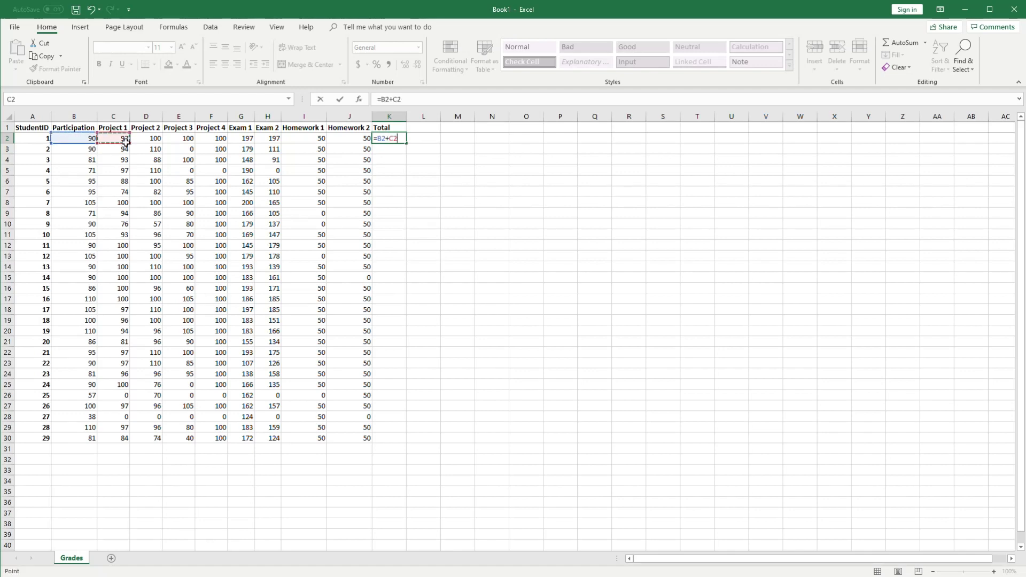
pyautogui.write('+')
pyautogui.click(143, 140)
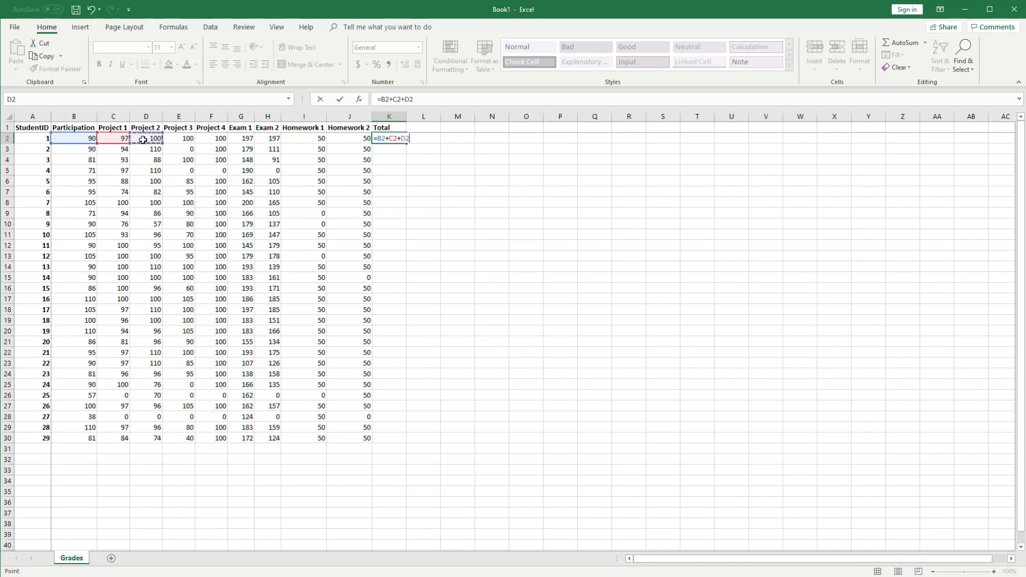
pyautogui.press('BackSpace')
pyautogui.press('BackSpace')
pyautogui.press('BackSpace')
pyautogui.press('BackSpace')
pyautogui.press('BackSpace')
pyautogui.press('BackSpace')
pyautogui.press('BackSpace')
pyautogui.press('BackSpace')
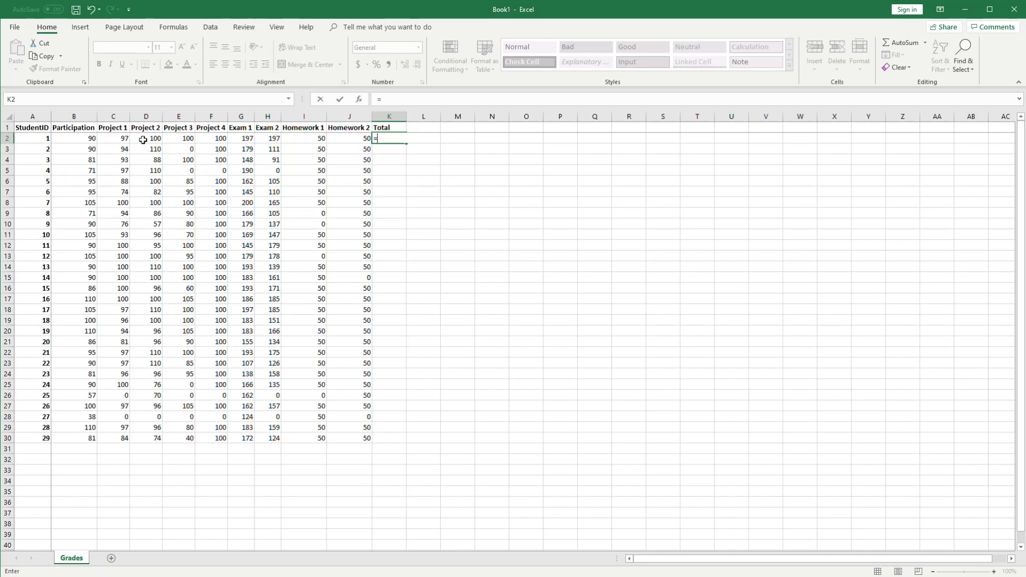
# Complete the formula in K2 with the SUM function over the first student's scores, B2:J2.
pyautogui.write('sum(')
pyautogui.moveTo(69, 142); pyautogui.dragTo(366, 140)
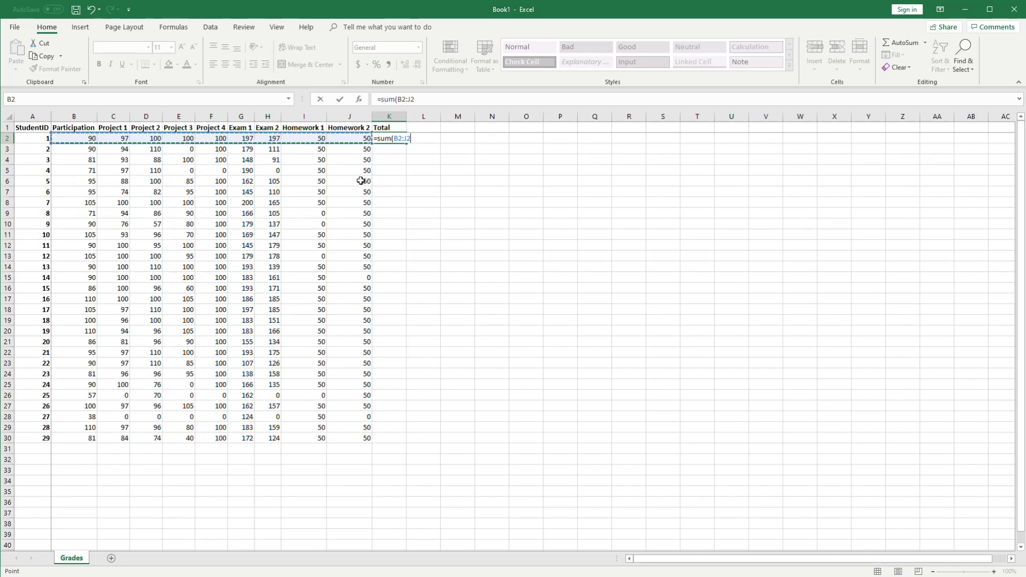
pyautogui.write(')')
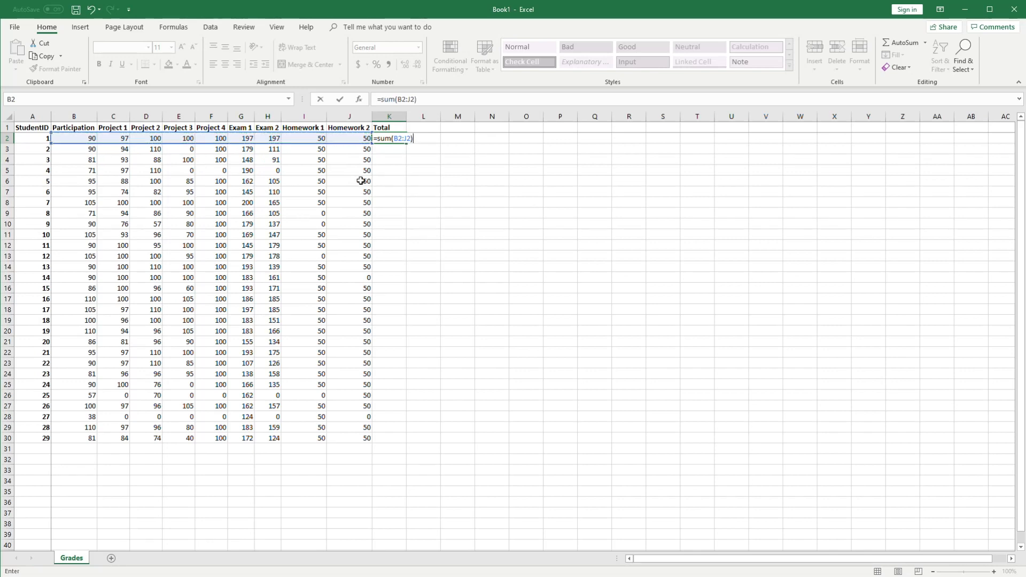
pyautogui.press('Return')
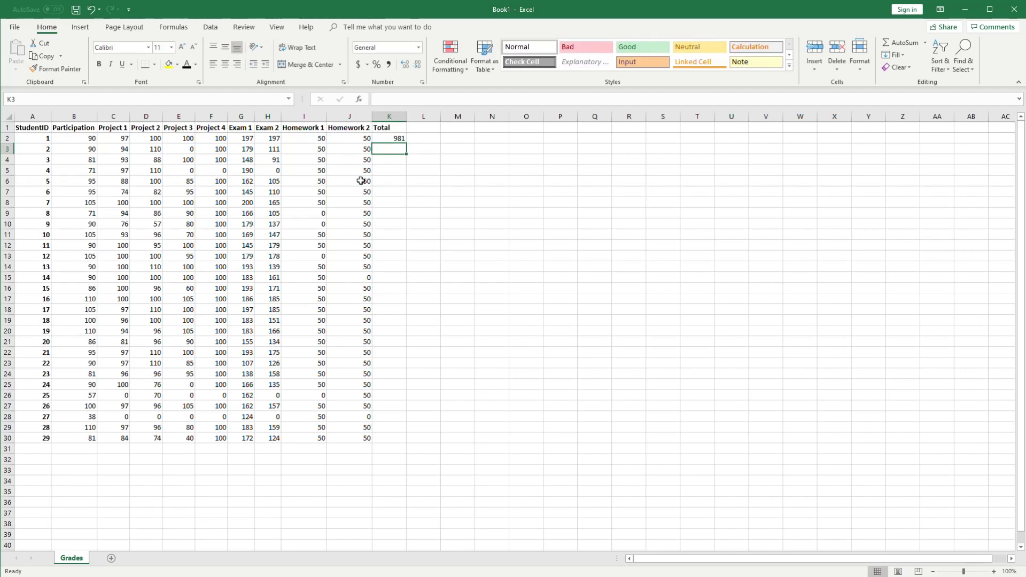
# Replace the heading in K1 with Points Earned and fit column K's width to it.
pyautogui.press('Up')
pyautogui.press('Up')
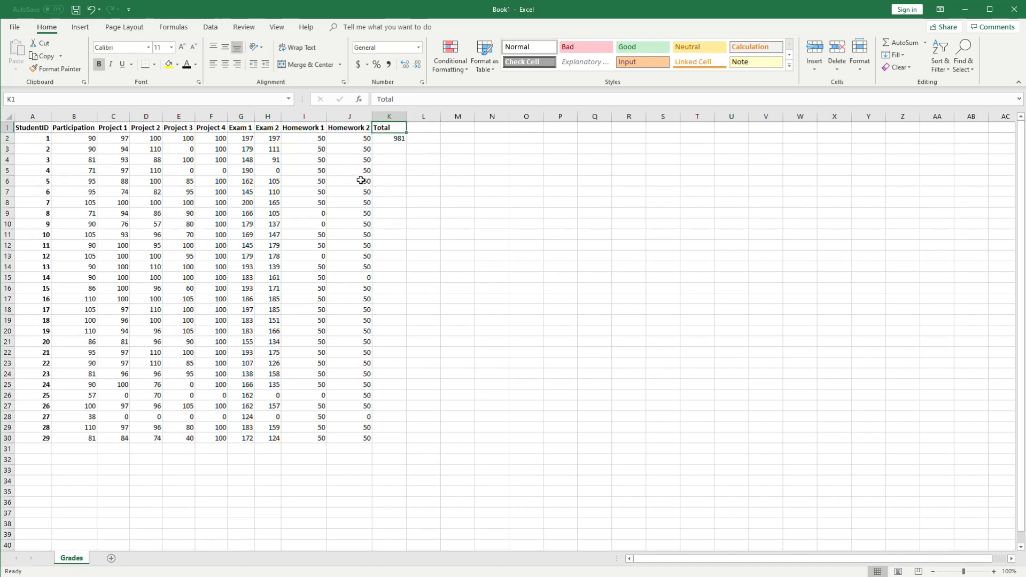
pyautogui.write('Points ')
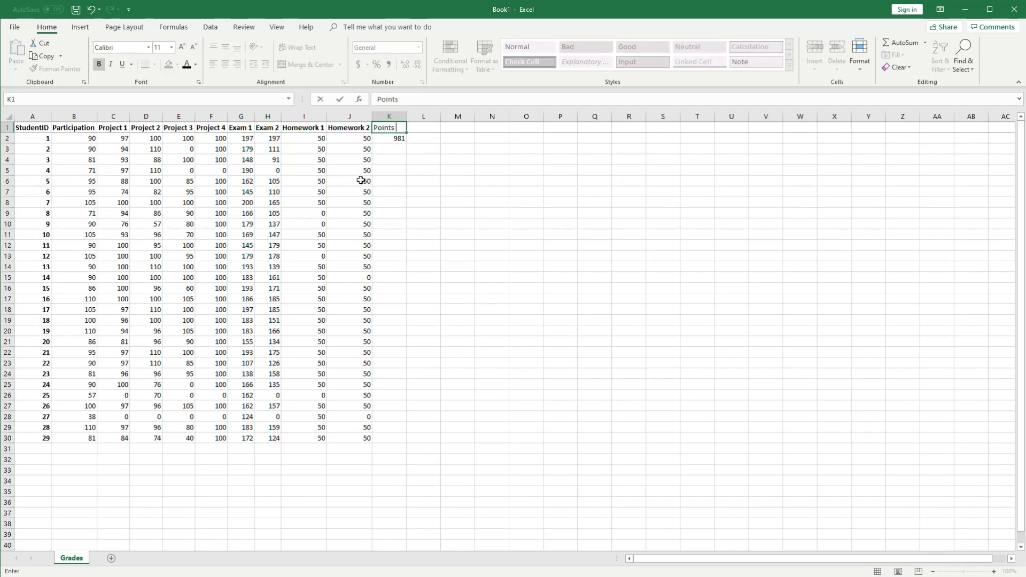
pyautogui.write('Earned')
pyautogui.press('Return')
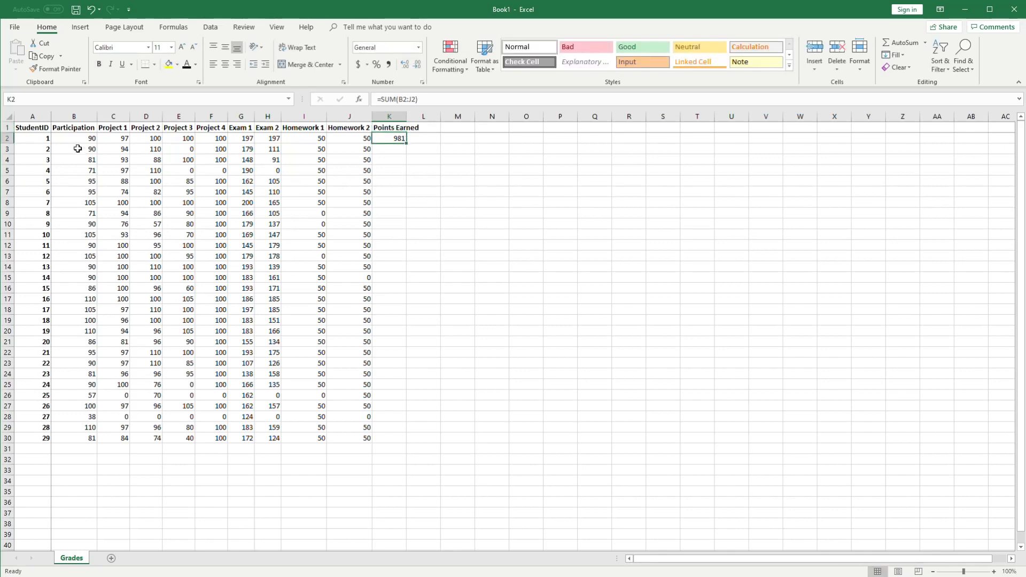
pyautogui.doubleClick(410, 120)
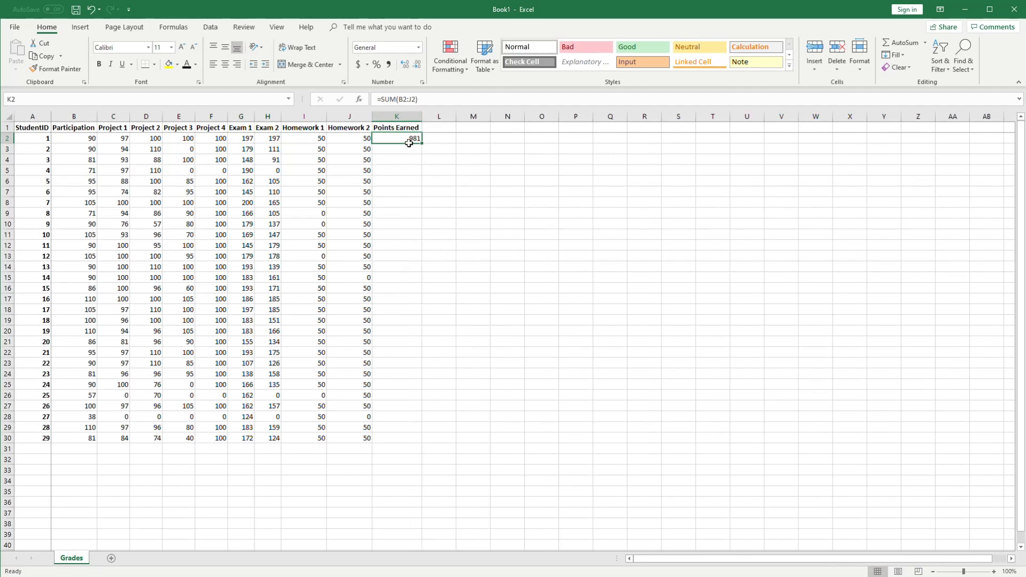
# Fill the sum formula from K2 down to K30 for all remaining students.
pyautogui.click(402, 154)
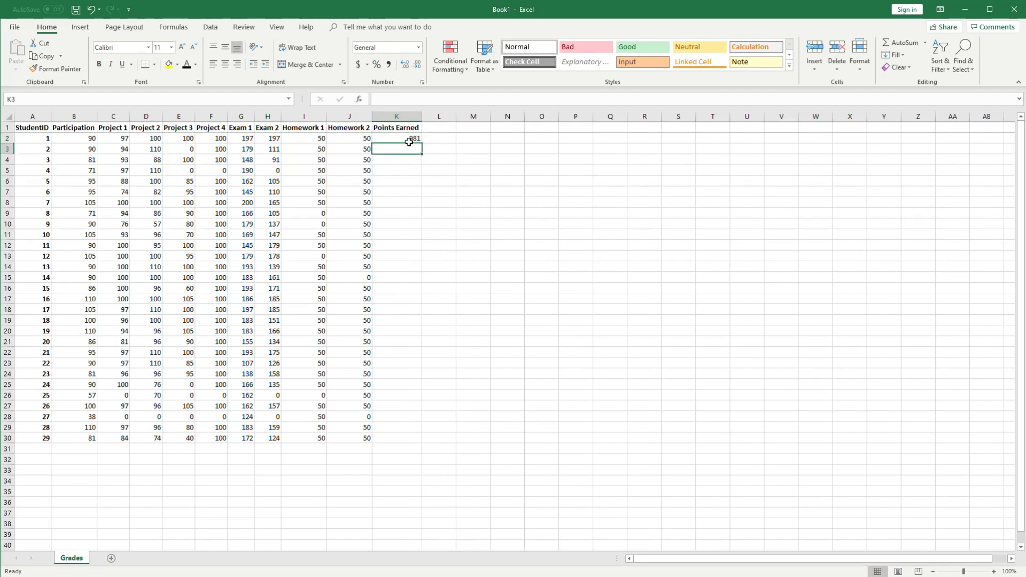
pyautogui.click(409, 140)
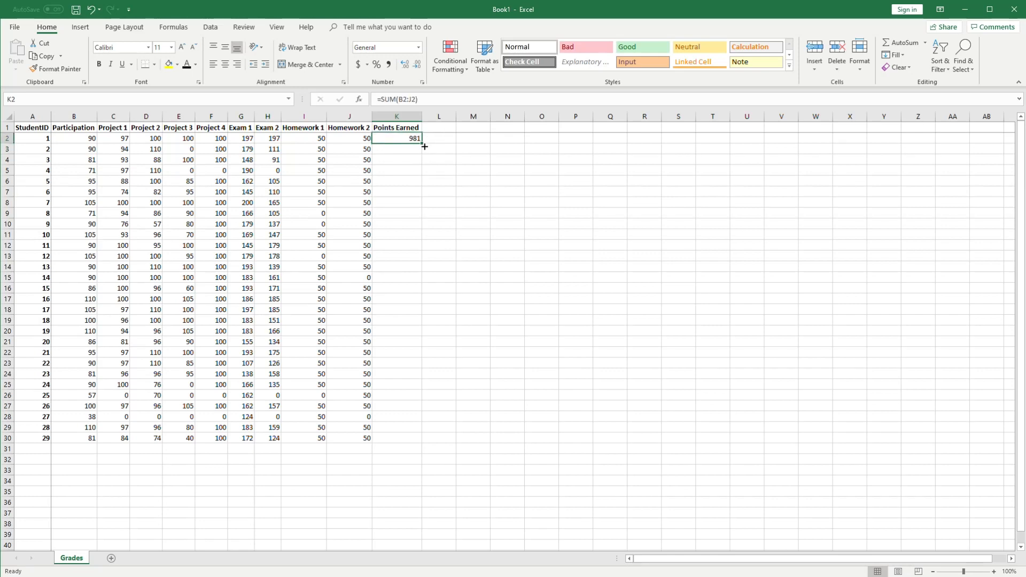
pyautogui.moveTo(424, 147); pyautogui.dragTo(426, 443)
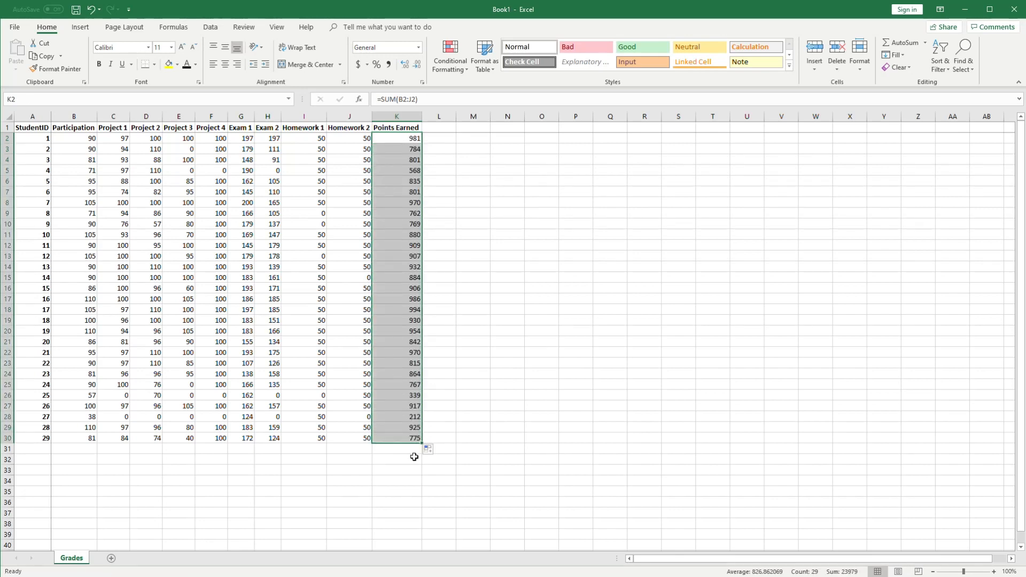
# Compare the row references of the sum formulas in cells K2 through K6.
pyautogui.click(409, 141)
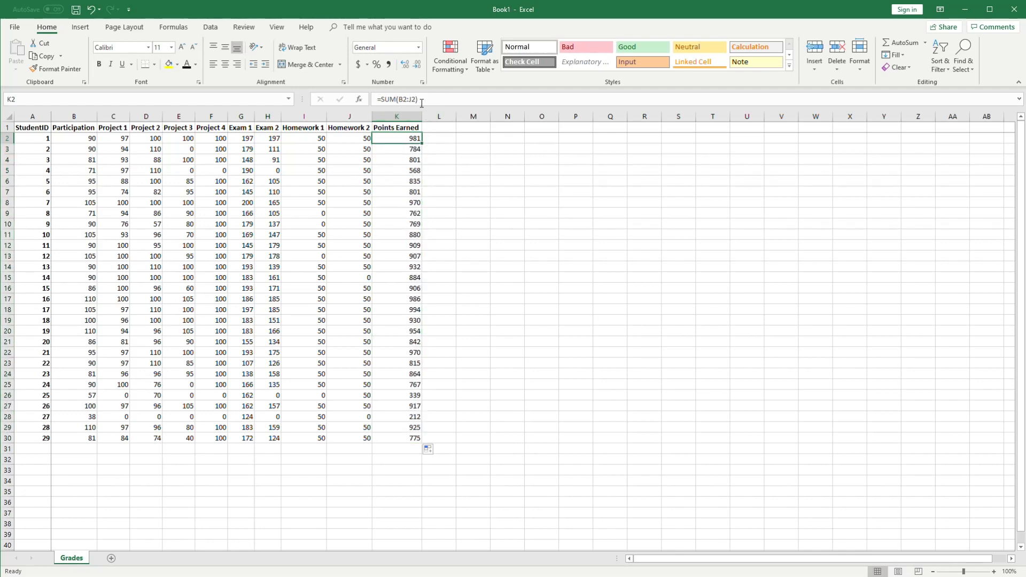
pyautogui.click(407, 152)
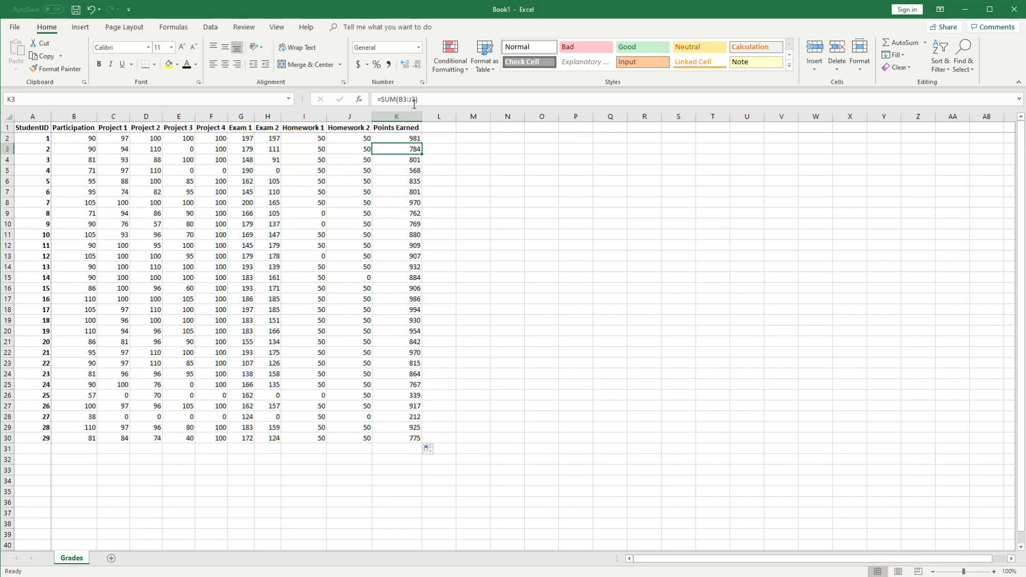
pyautogui.click(408, 160)
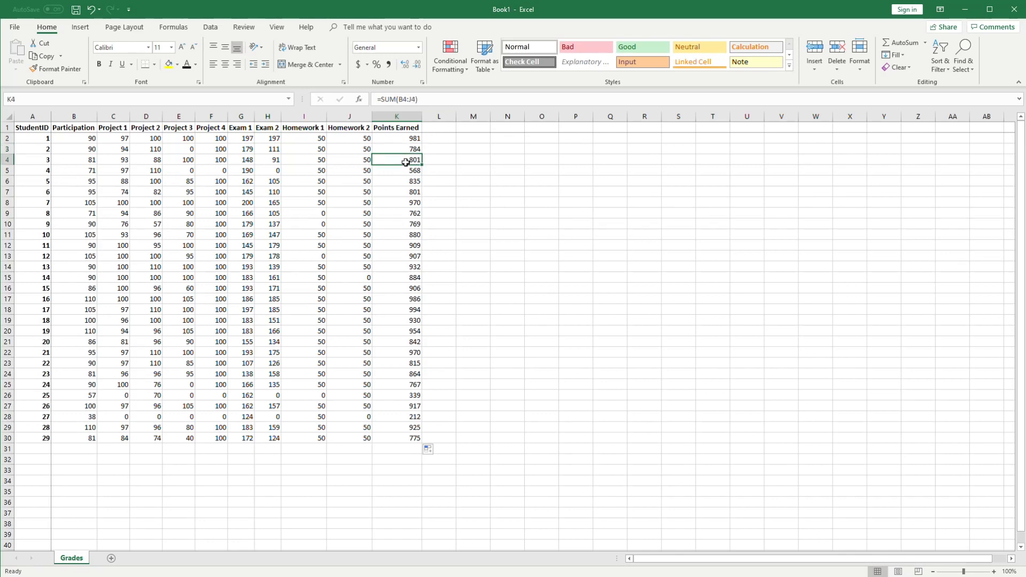
pyautogui.click(404, 174)
pyautogui.click(407, 184)
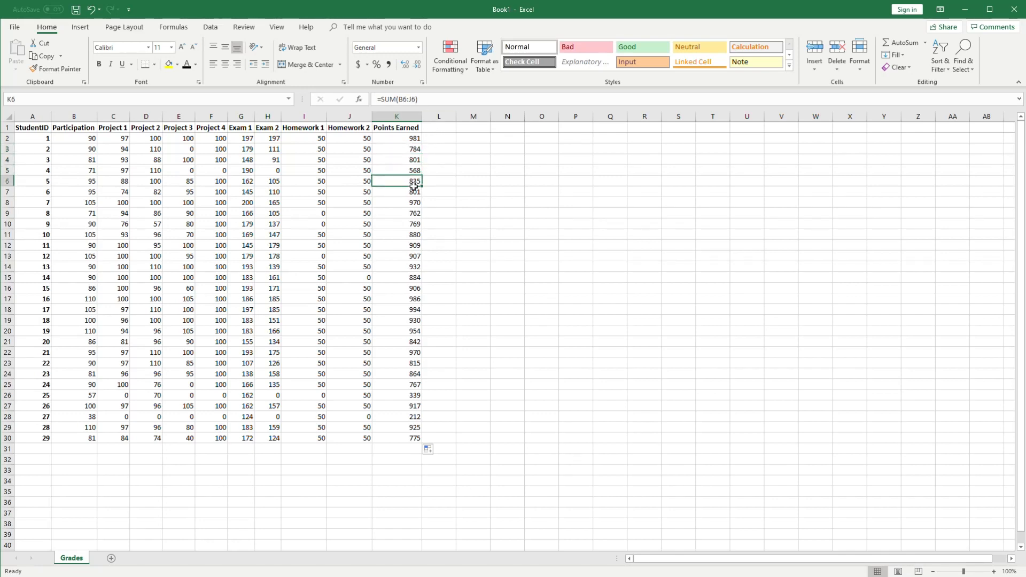
pyautogui.click(409, 142)
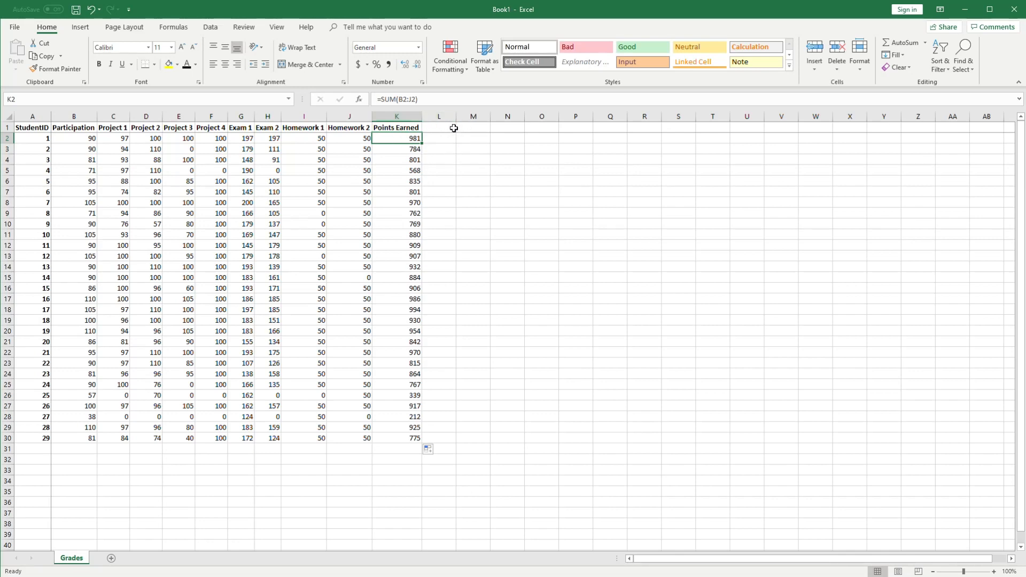
pyautogui.click(443, 130)
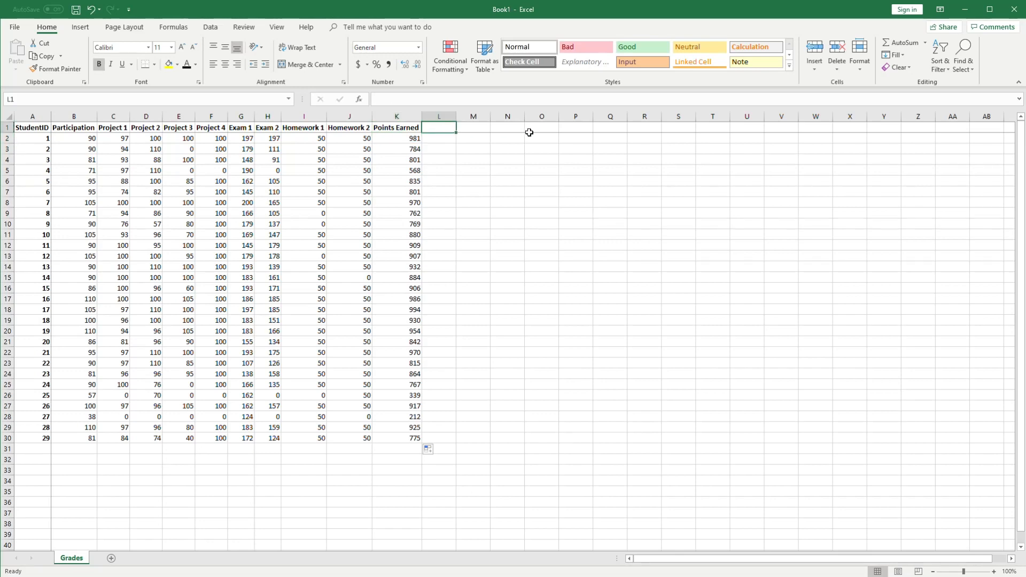
pyautogui.press('Down')
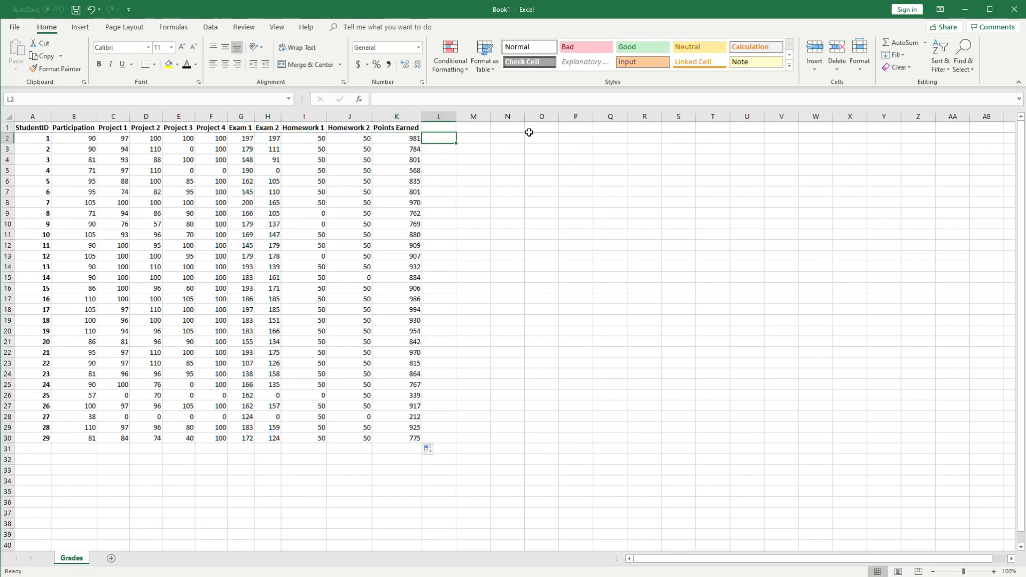
pyautogui.press('Down')
pyautogui.press('Down')
pyautogui.press('Down')
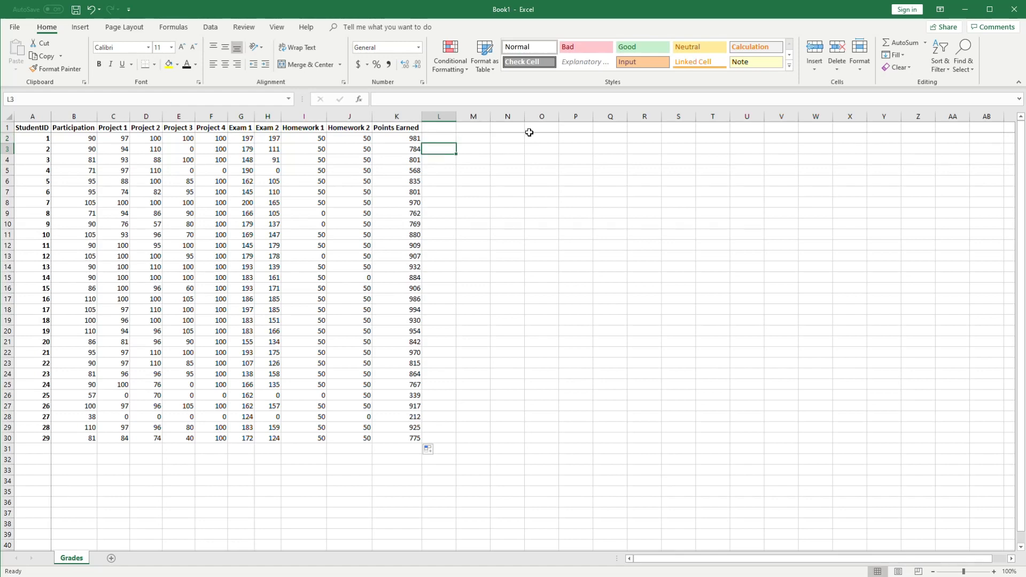
pyautogui.press('Down')
pyautogui.press('Down')
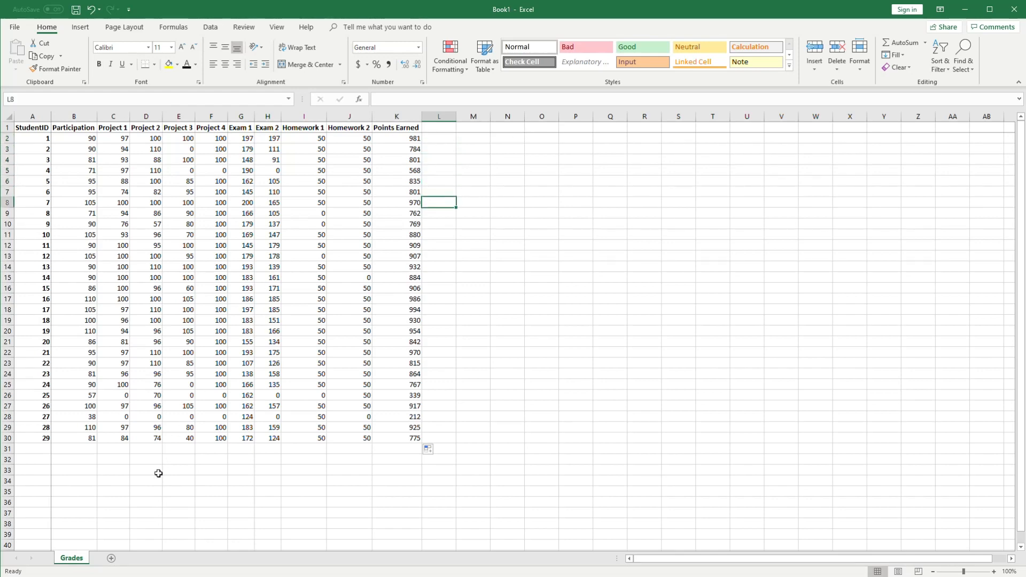
# Add a new worksheet to the workbook and name it Assignments.
pyautogui.click(111, 559)
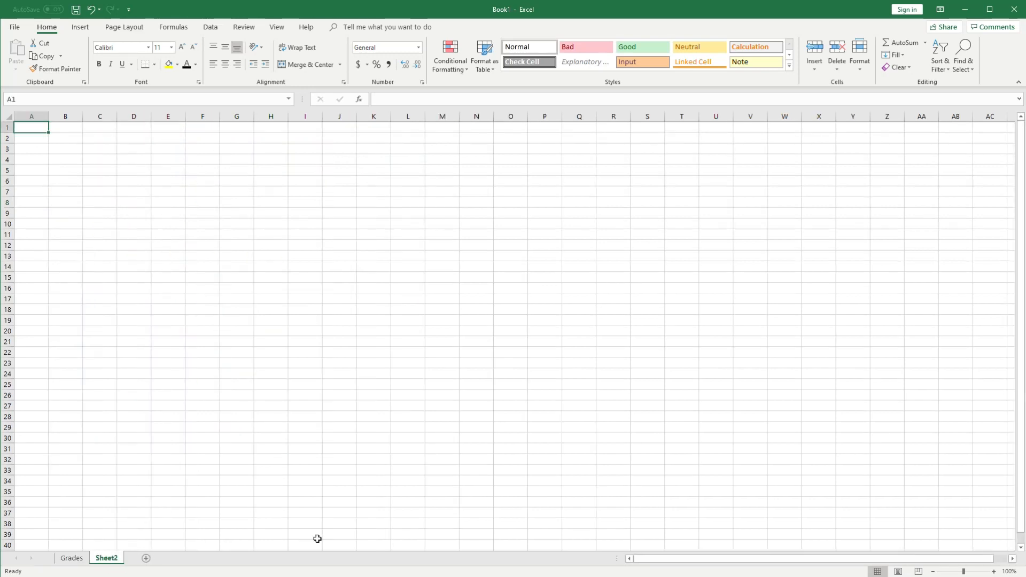
pyautogui.doubleClick(109, 559)
pyautogui.write('Assignm')
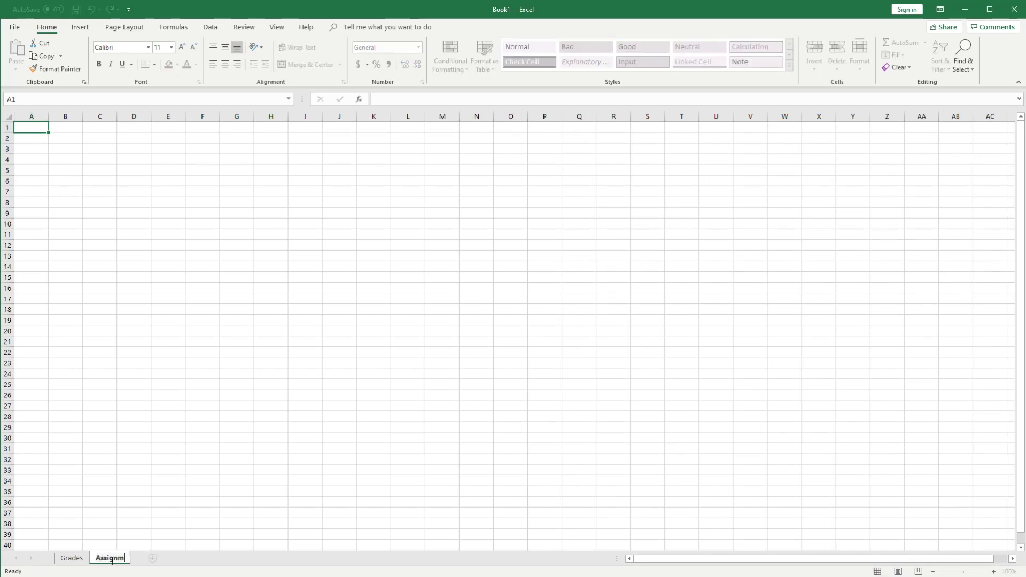
pyautogui.write('ents')
pyautogui.press('Return')
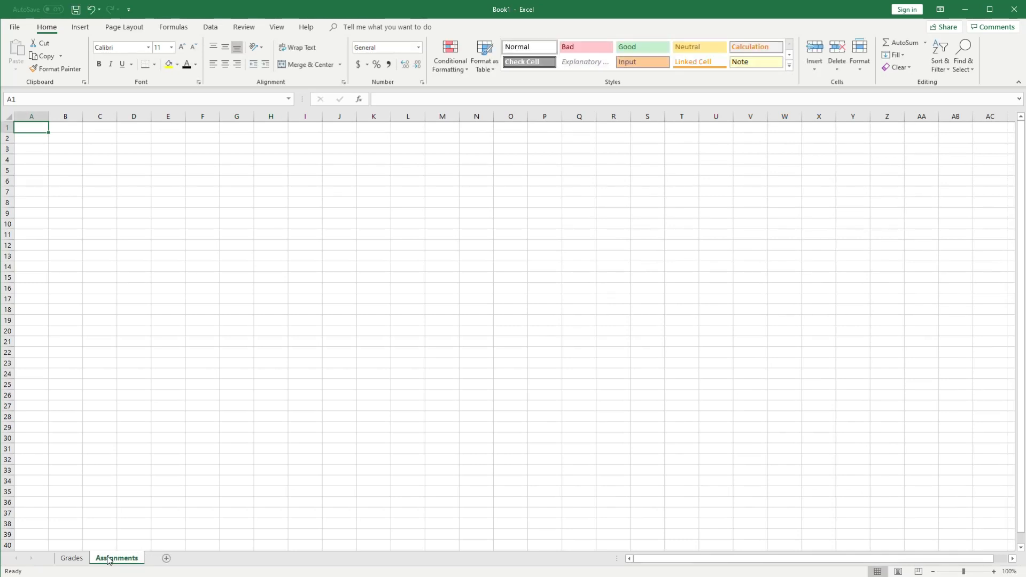
# Add a bold Total label in cell A11, below the list of items on the Assignments sheet.
pyautogui.click(72, 558)
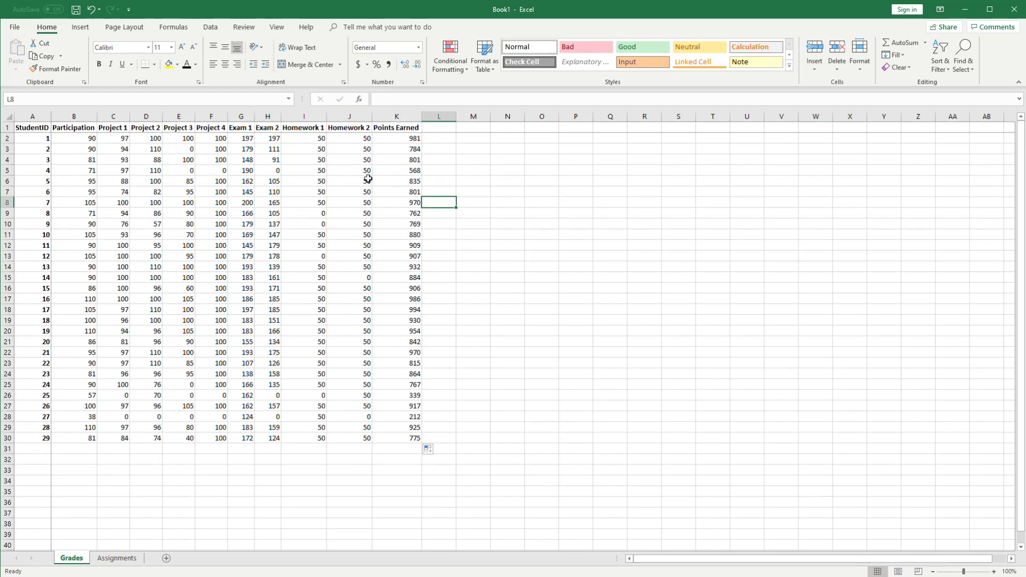
pyautogui.click(126, 563)
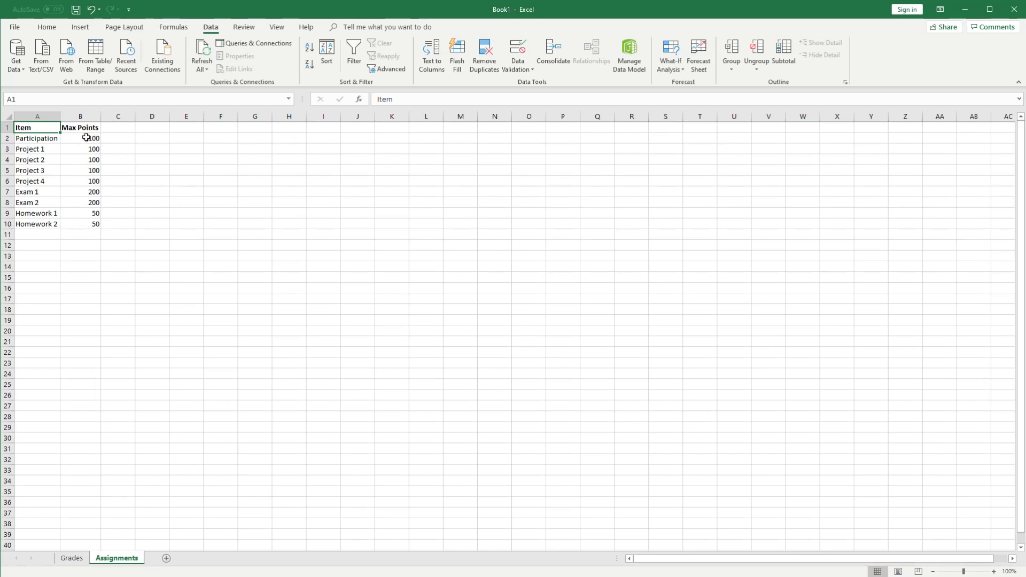
pyautogui.click(32, 238)
pyautogui.write('Total')
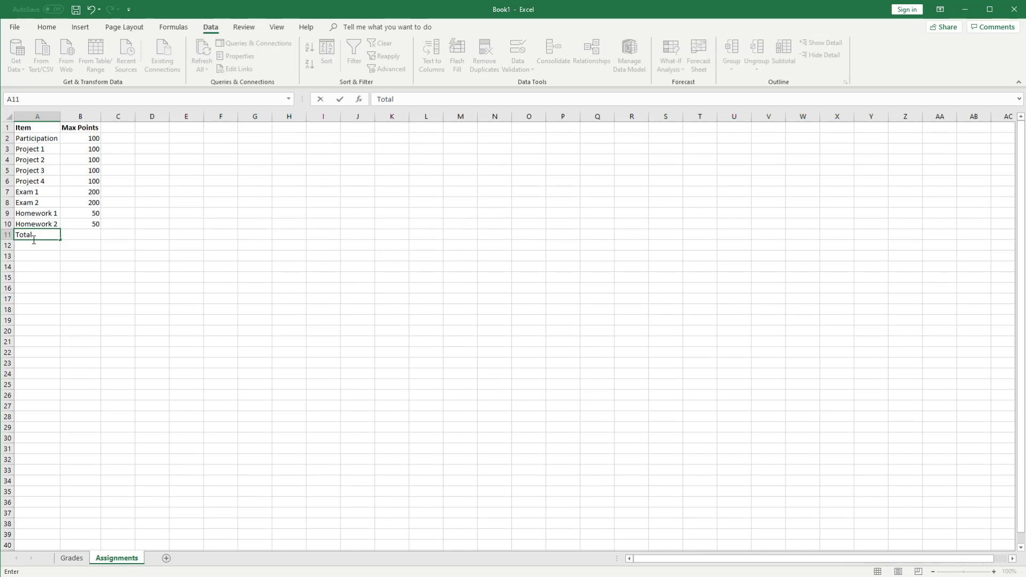
pyautogui.click(32, 238)
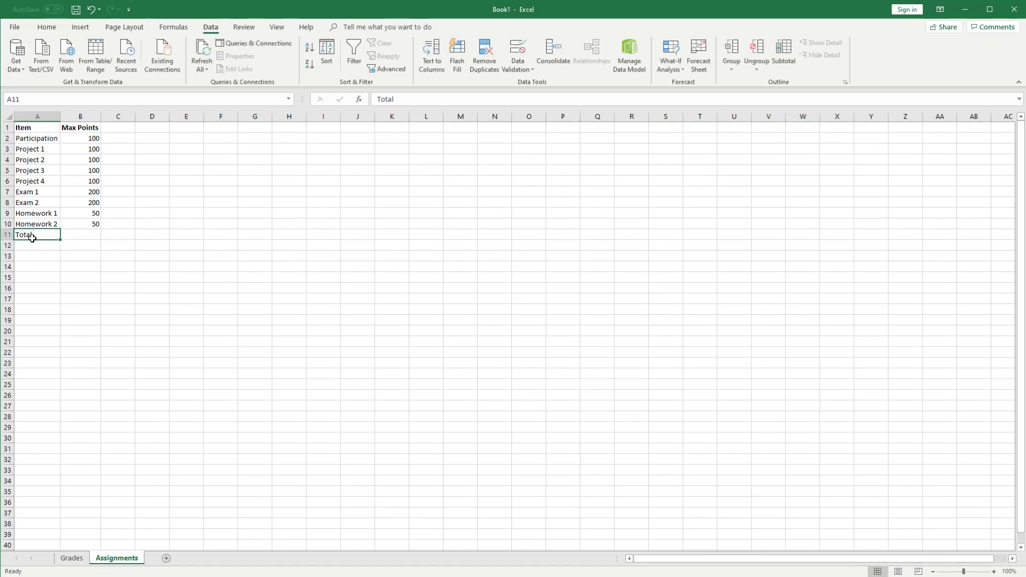
pyautogui.hotkey('ctrl', 'b')
# Sum the maximum points in B2:B10 with a formula in cell B11.
pyautogui.press('Tab')
pyautogui.write('=sum')
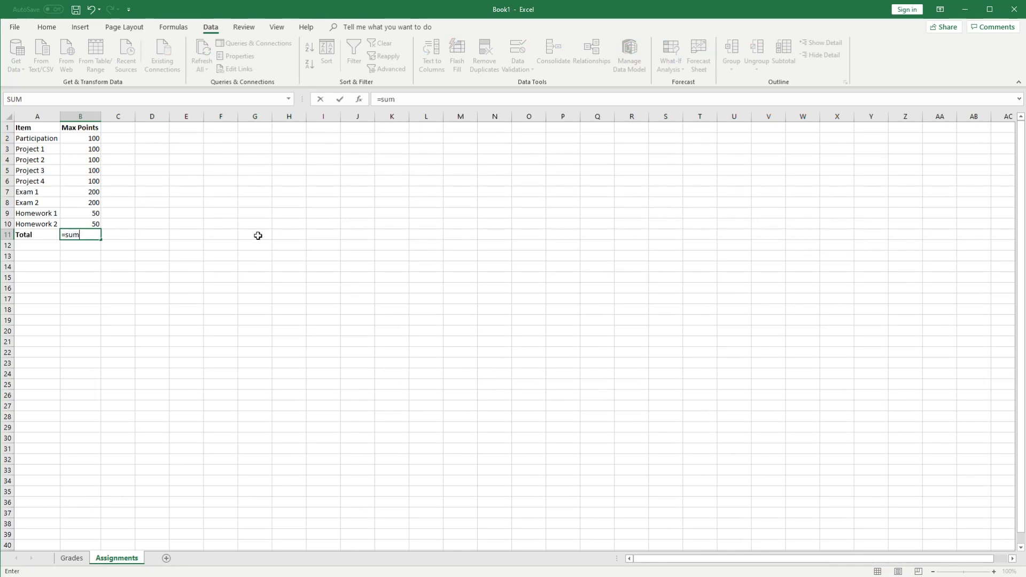
pyautogui.write('(')
pyautogui.moveTo(87, 140); pyautogui.dragTo(79, 225)
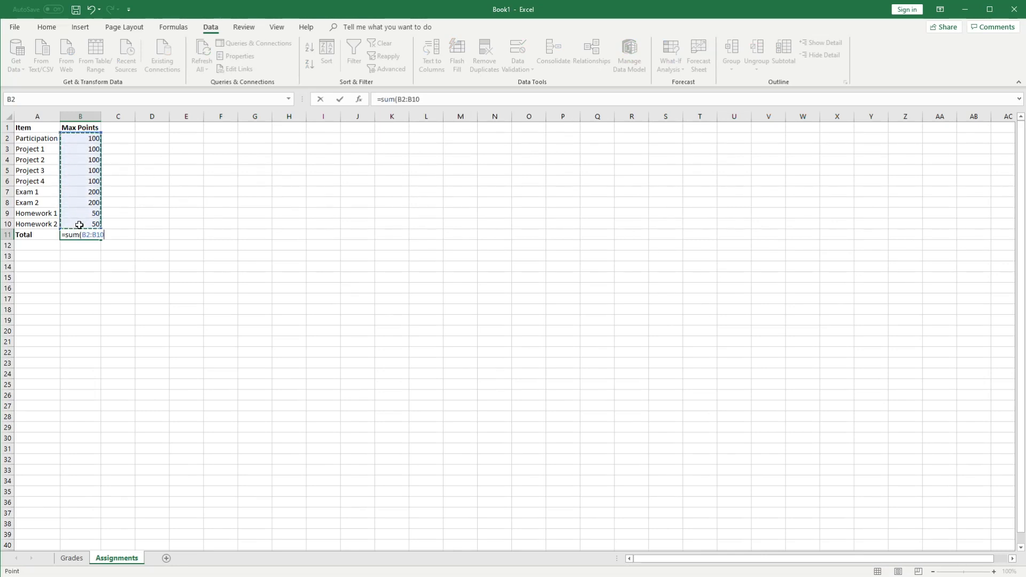
pyautogui.press('Return')
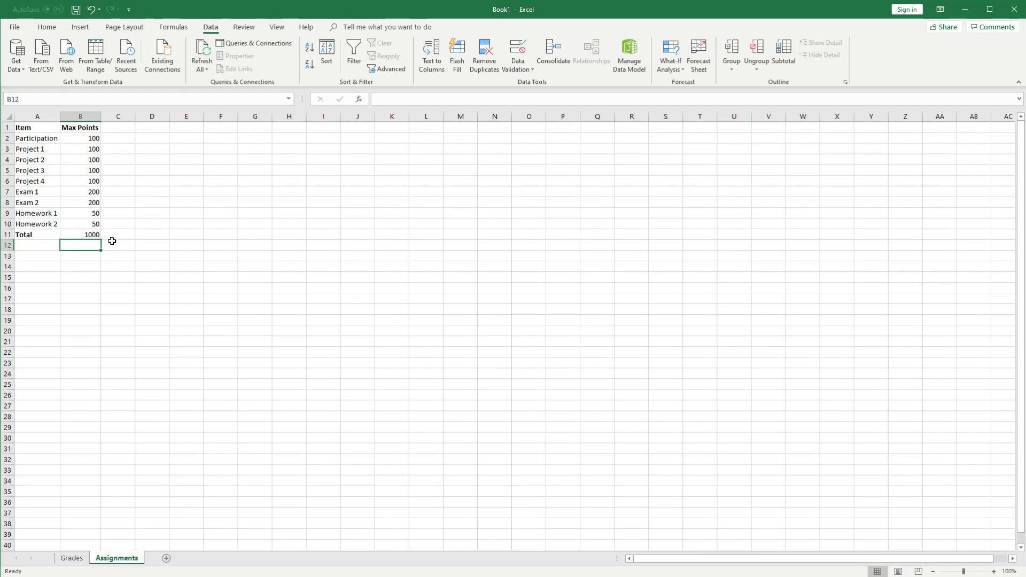
pyautogui.click(120, 239)
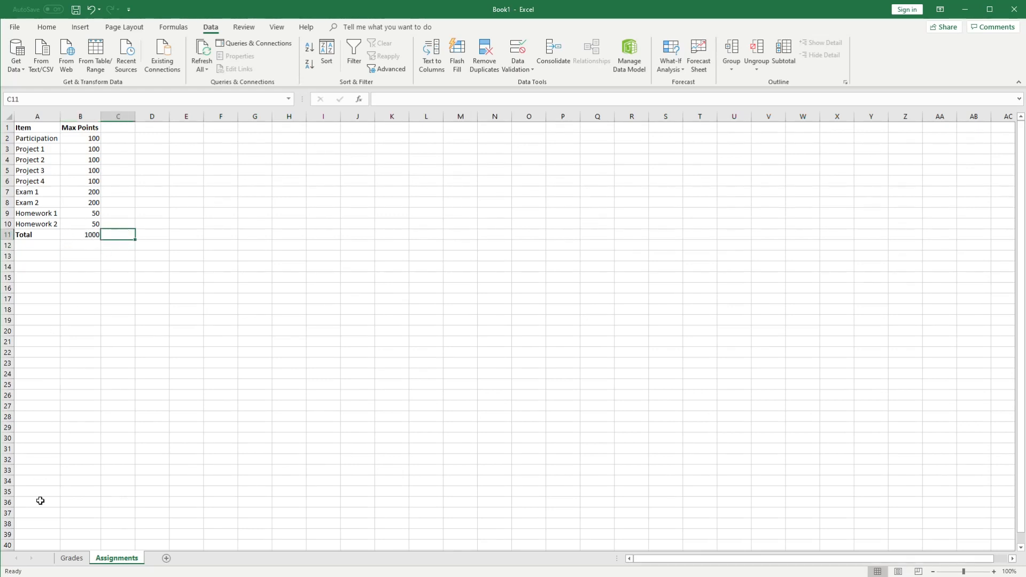
# Add the heading Percentage Grade in L1 of the Grades sheet and fit column L's width to it.
pyautogui.click(71, 558)
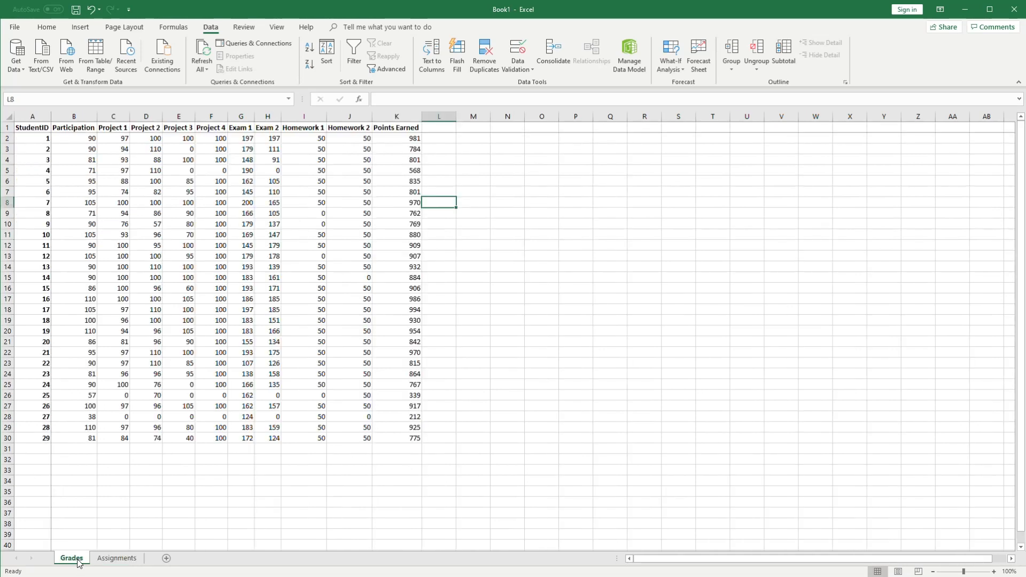
pyautogui.click(439, 140)
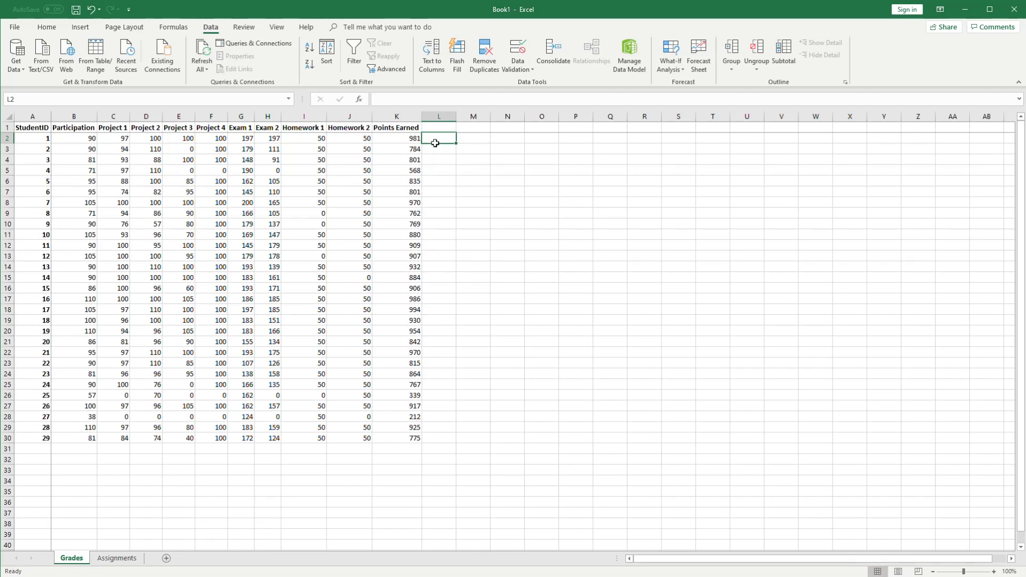
pyautogui.press('Up')
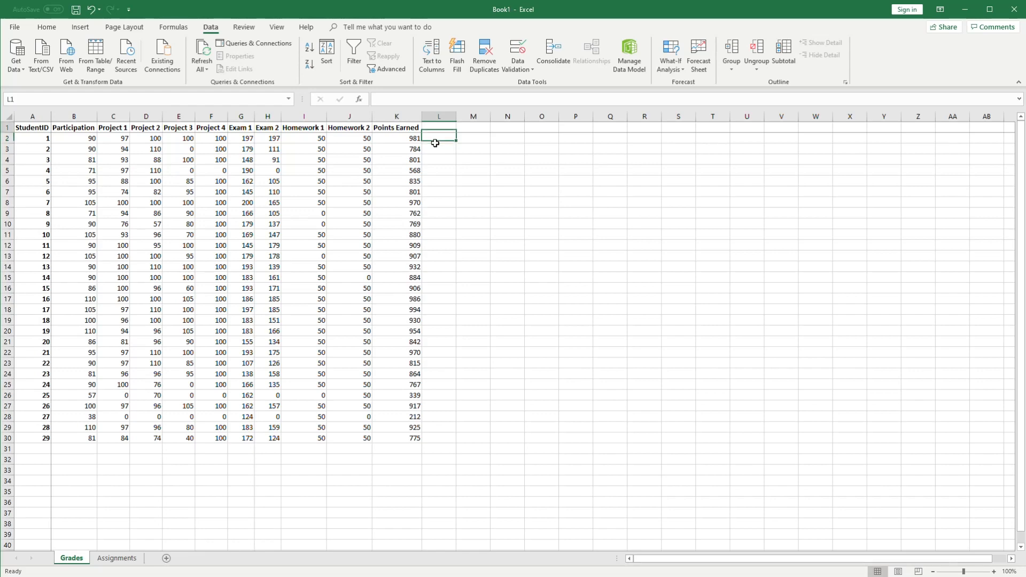
pyautogui.write('Perce')
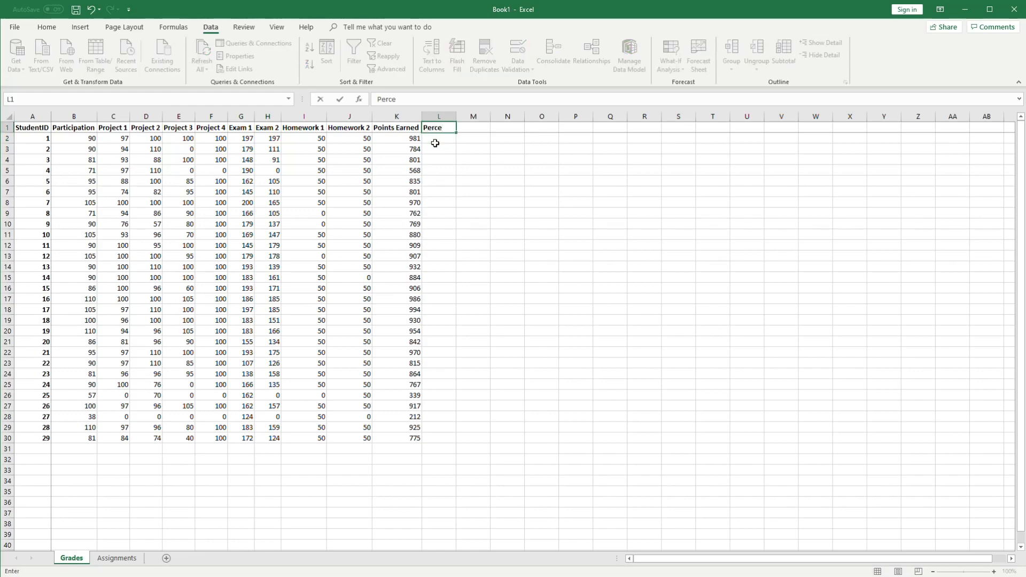
pyautogui.write('ntage Grade')
pyautogui.press('Return')
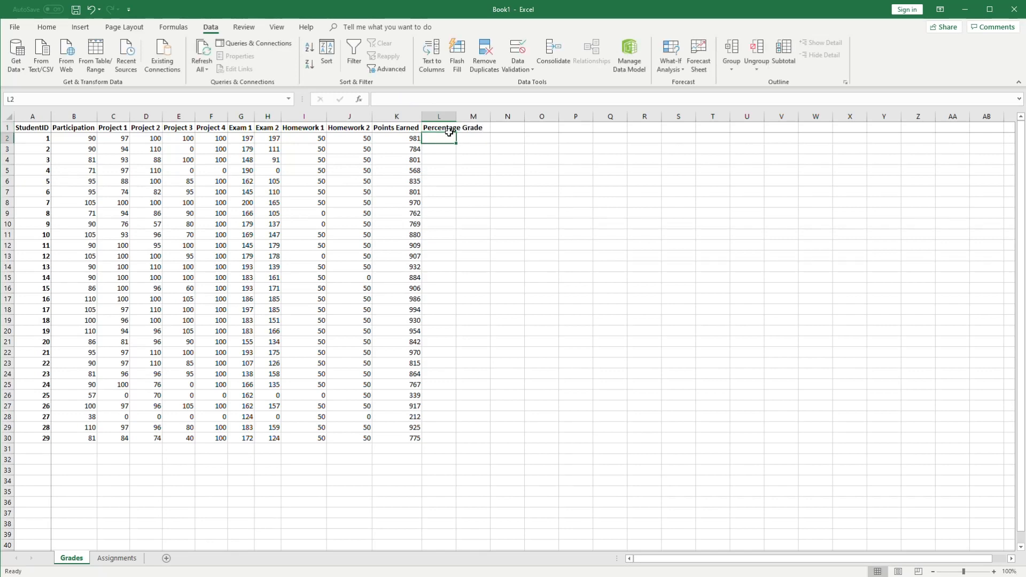
pyautogui.doubleClick(457, 116)
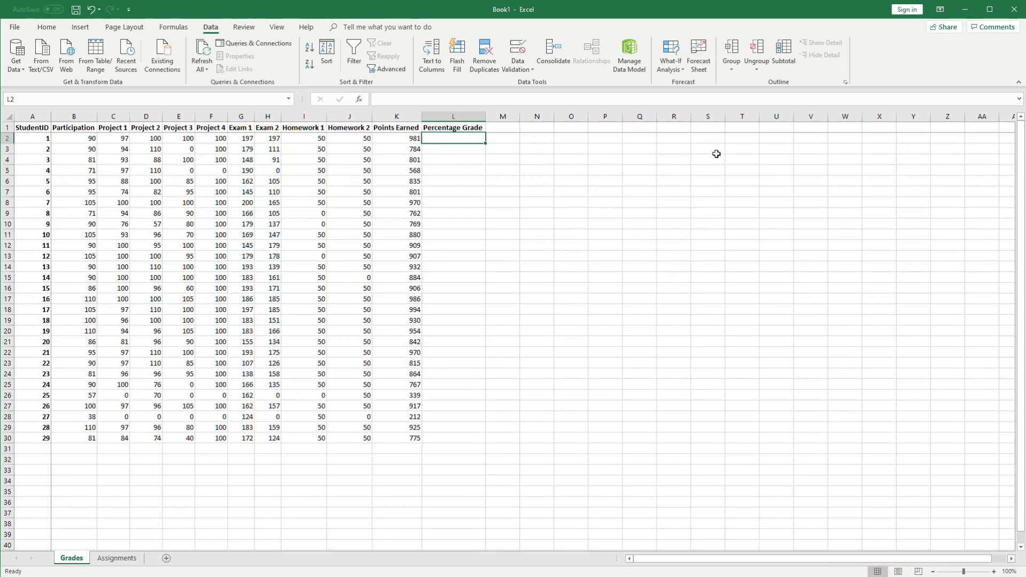
# Enter a formula in L2 that divides the points earned in K2 by the total in Assignments!B11.
pyautogui.write('=')
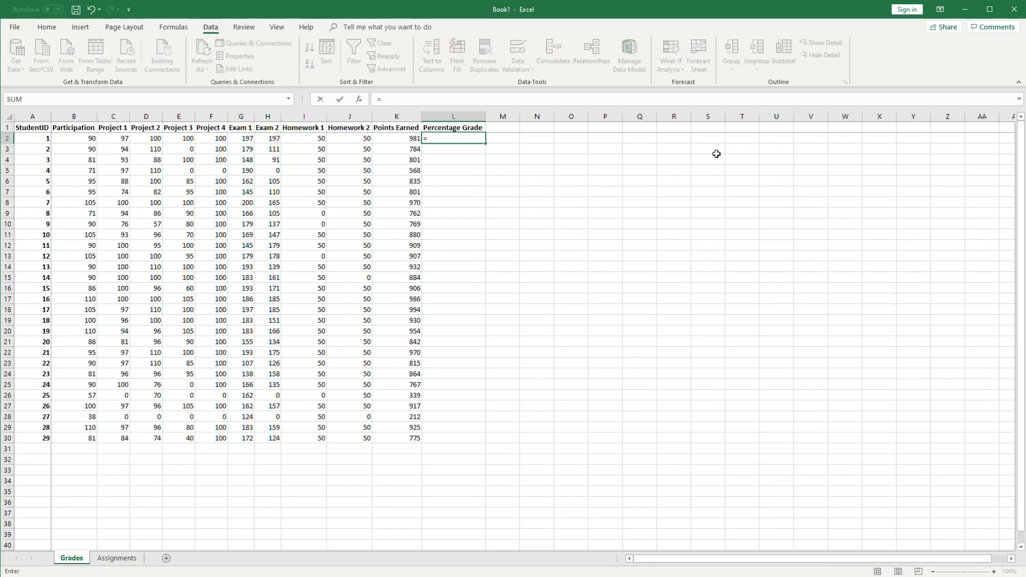
pyautogui.press('Left')
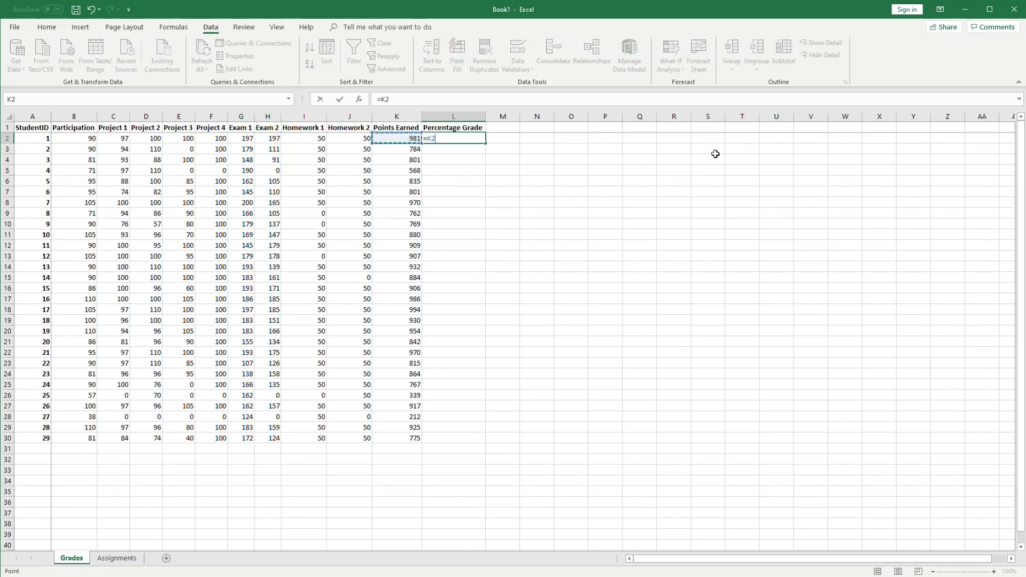
pyautogui.write('/')
pyautogui.click(116, 559)
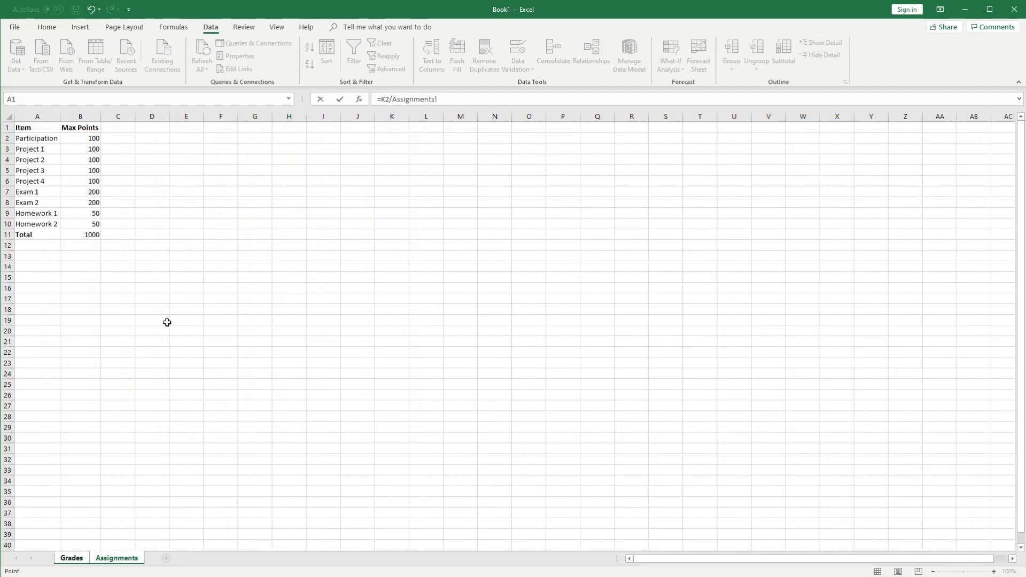
pyautogui.click(94, 235)
pyautogui.press('Return')
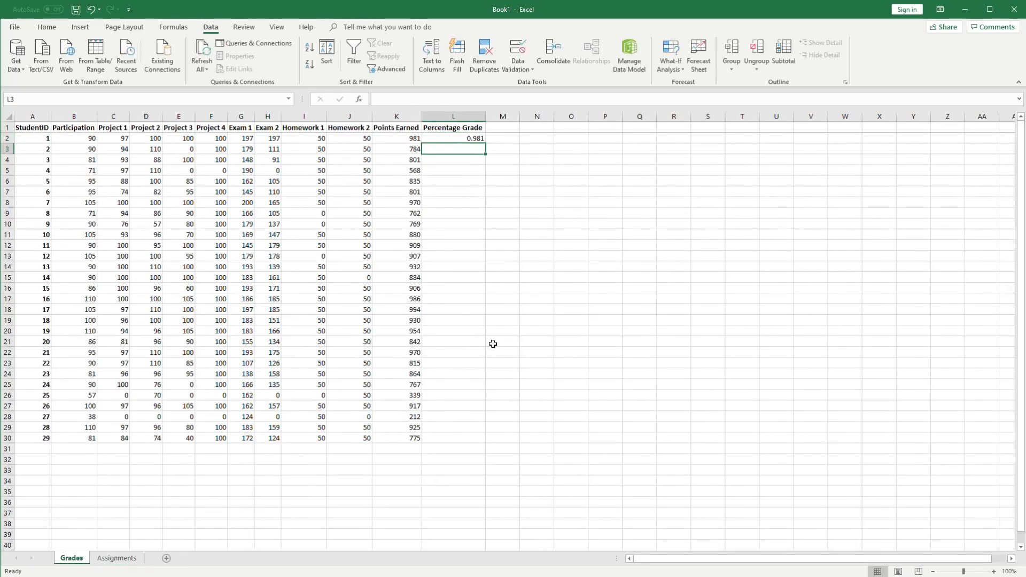
# Format the result in L2 as a percentage.
pyautogui.click(473, 140)
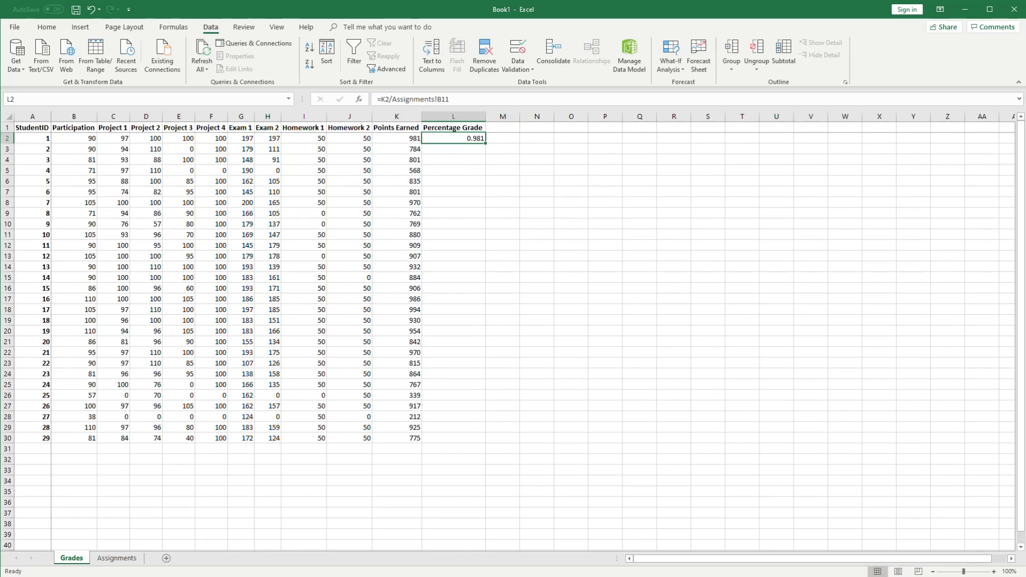
pyautogui.click(42, 30)
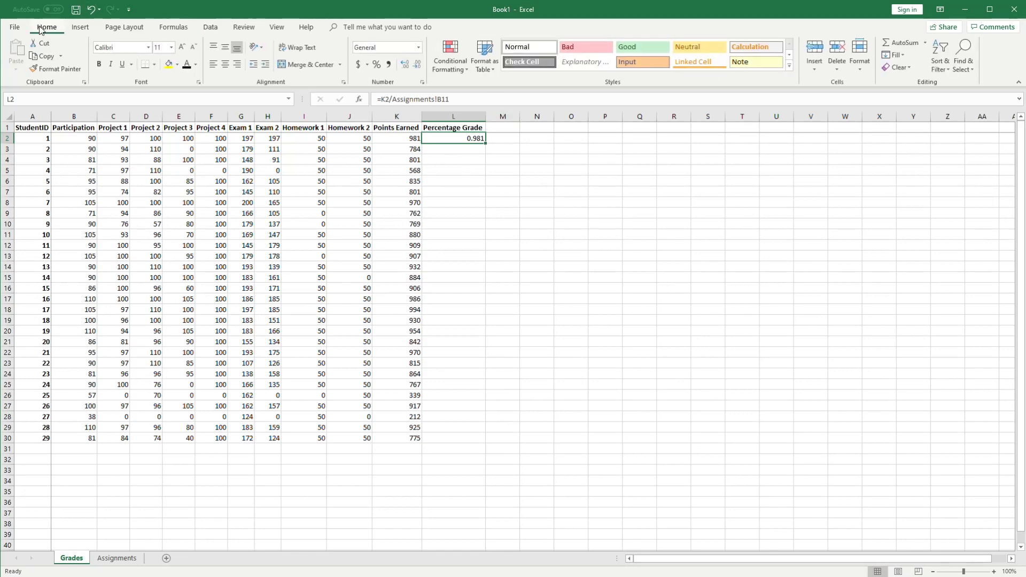
pyautogui.click(376, 65)
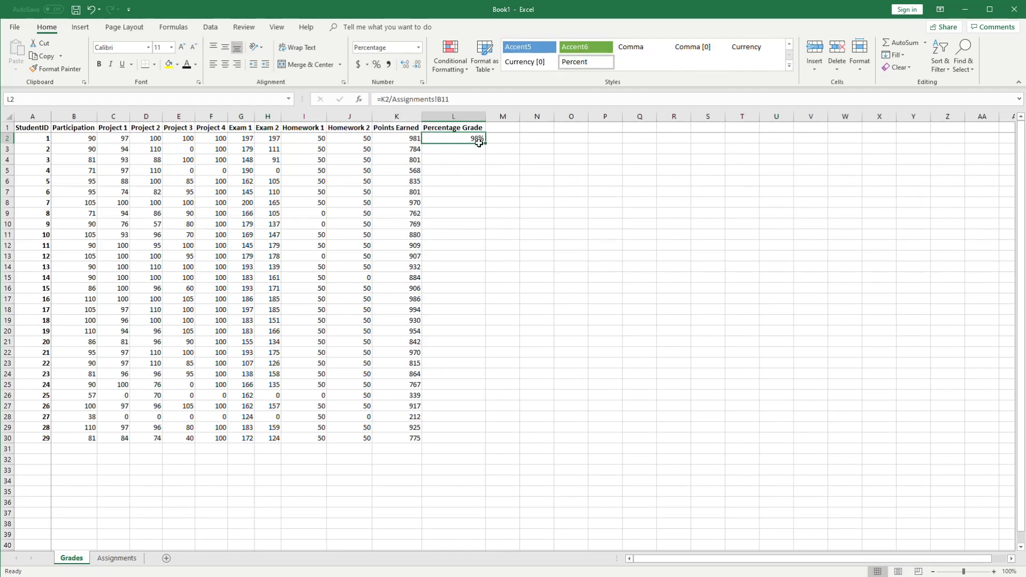
pyautogui.click(506, 142)
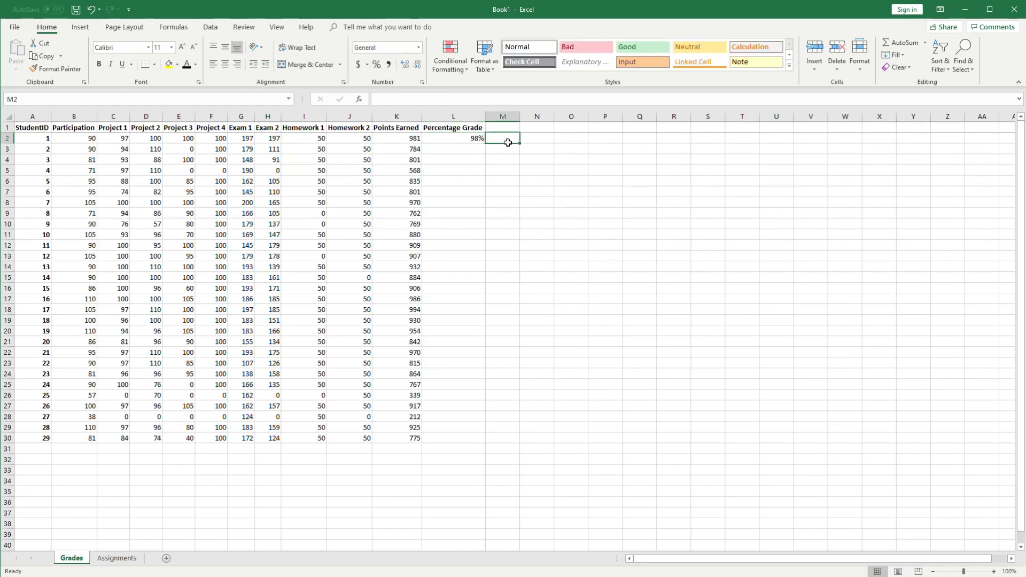
# Try to fill the relative percentage formula from L2 down to L30.
pyautogui.click(451, 141)
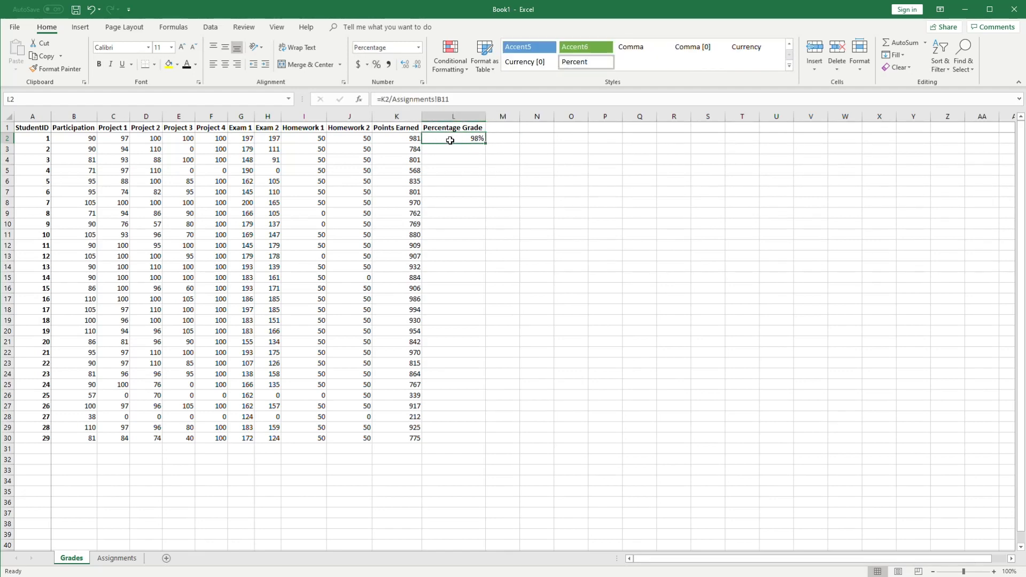
pyautogui.click(399, 143)
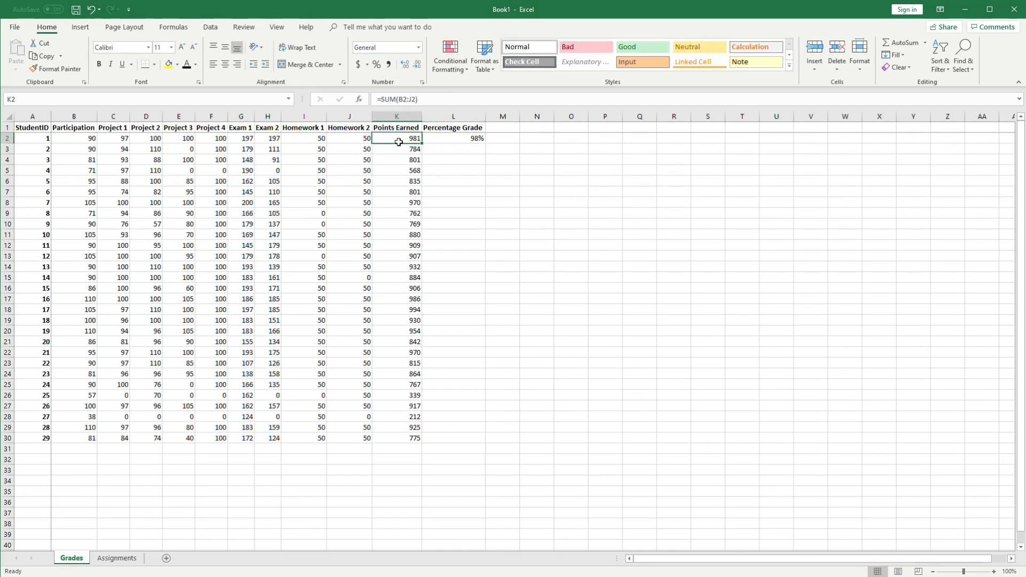
pyautogui.click(458, 141)
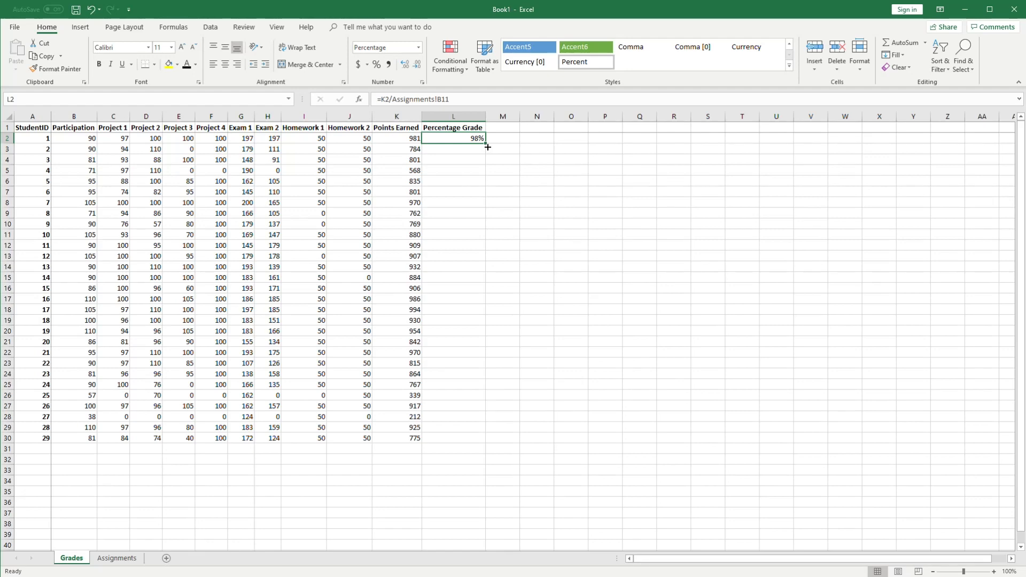
pyautogui.moveTo(488, 147); pyautogui.dragTo(481, 450)
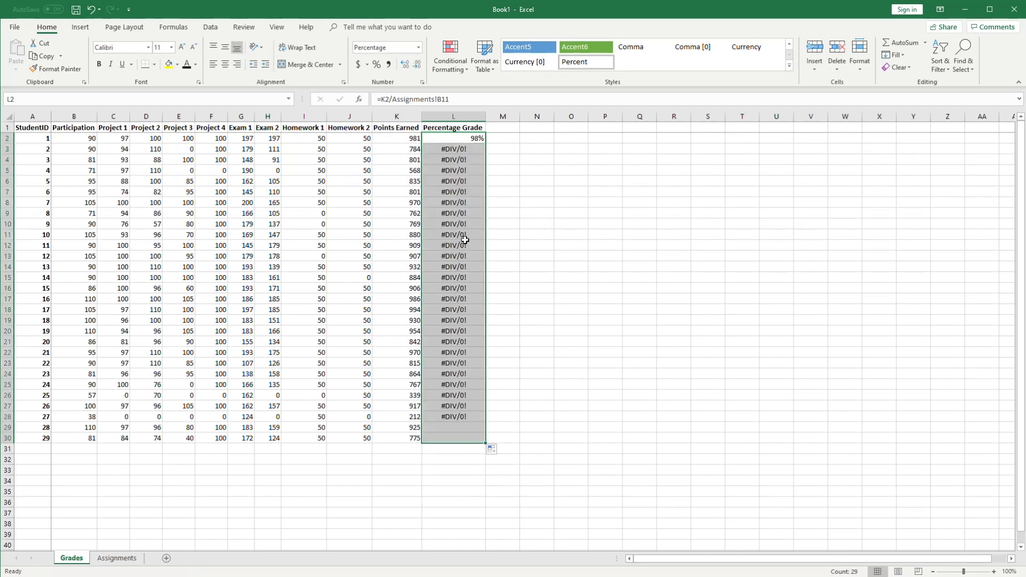
# Compare the references to the Assignments total in the formulas of L2 and L3.
pyautogui.click(465, 138)
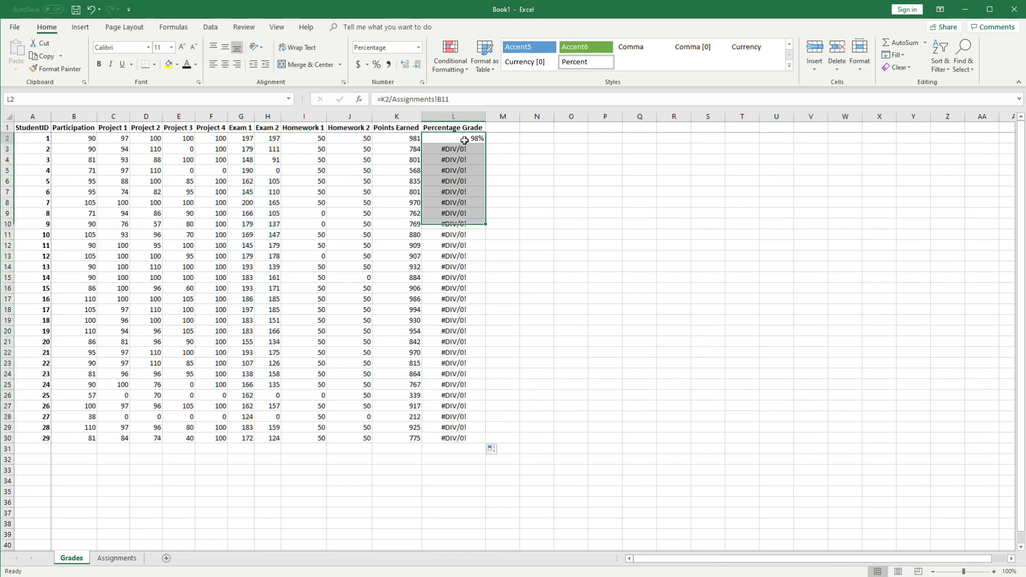
pyautogui.moveTo(435, 100); pyautogui.dragTo(450, 100)
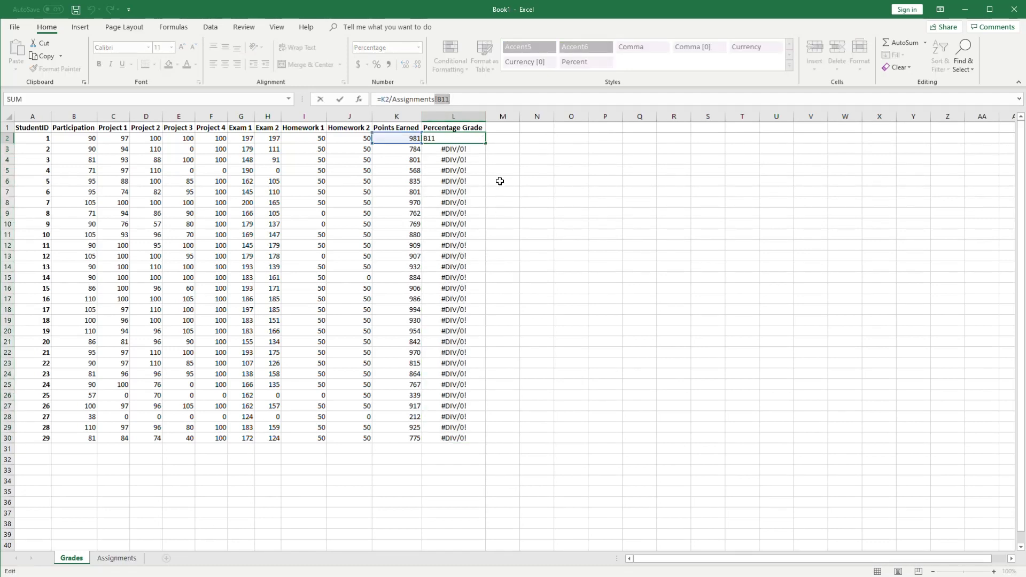
pyautogui.press('Return')
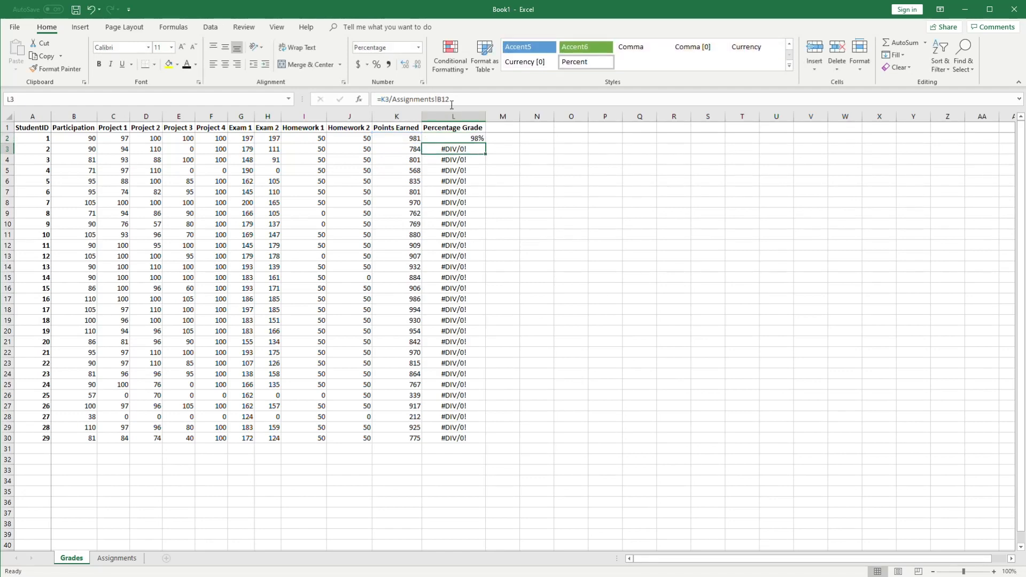
# Undo the fill of the percentage formula in column L.
pyautogui.click(506, 175)
pyautogui.hotkey('ctrl', 'z')
pyautogui.hotkey('ctrl', 'z')
pyautogui.hotkey('ctrl', 'z')
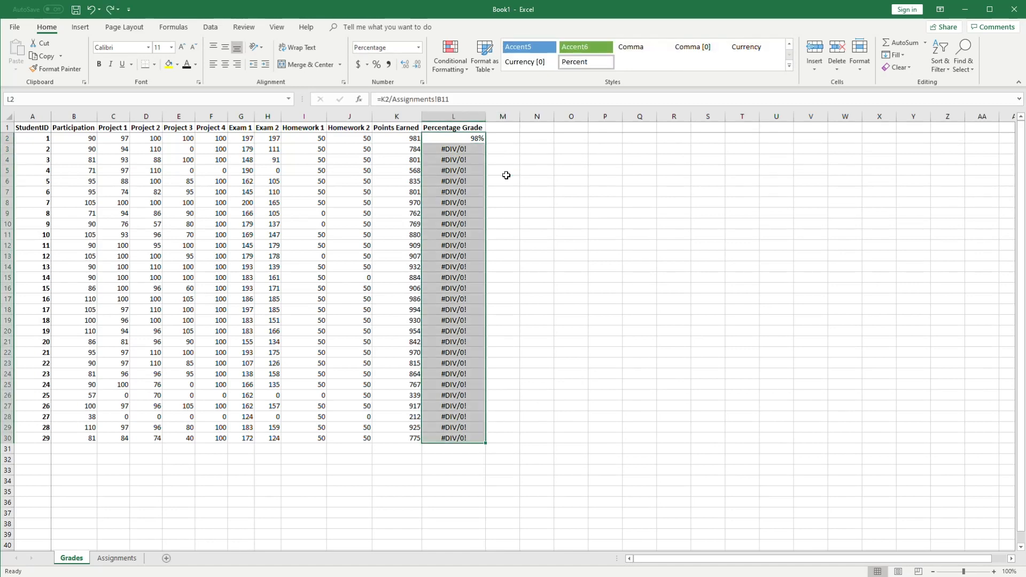
# Change the formula in L2 to =K2/Assignments!$B$11 and fill it down to L30.
pyautogui.click(445, 100)
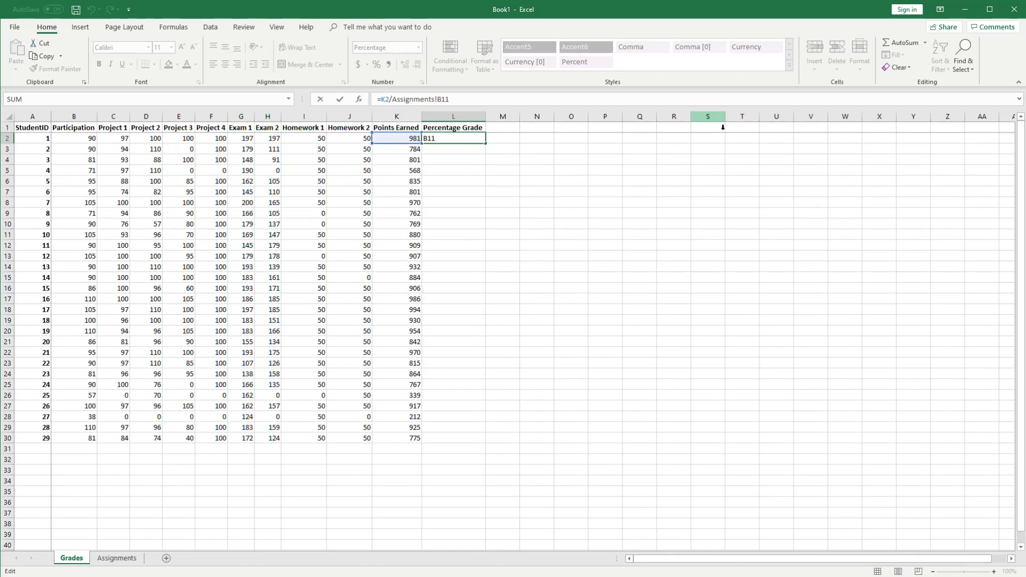
pyautogui.write('$B')
pyautogui.write('$')
pyautogui.hotkey('ctrl', 'Return')
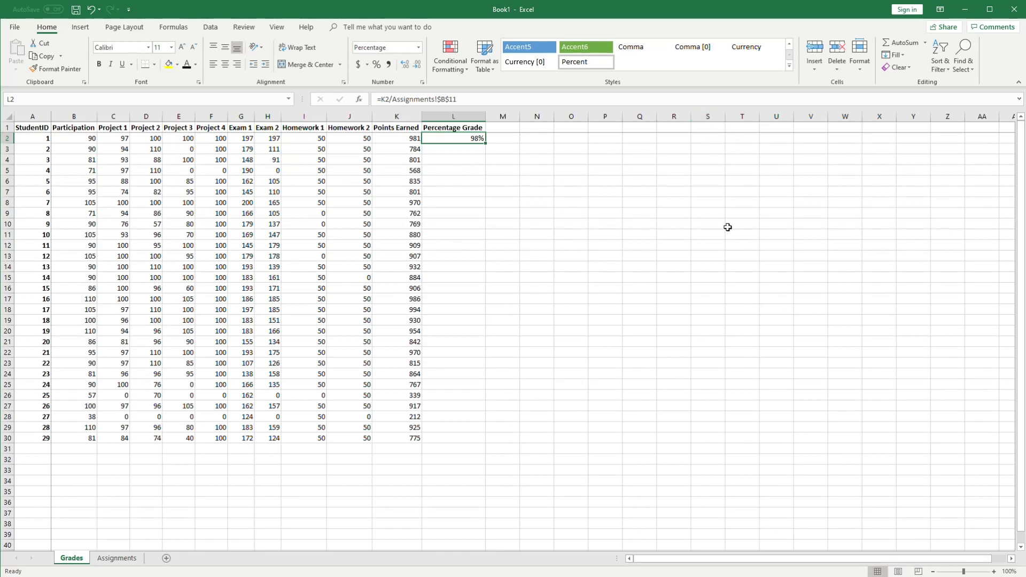
pyautogui.moveTo(487, 145); pyautogui.dragTo(473, 450)
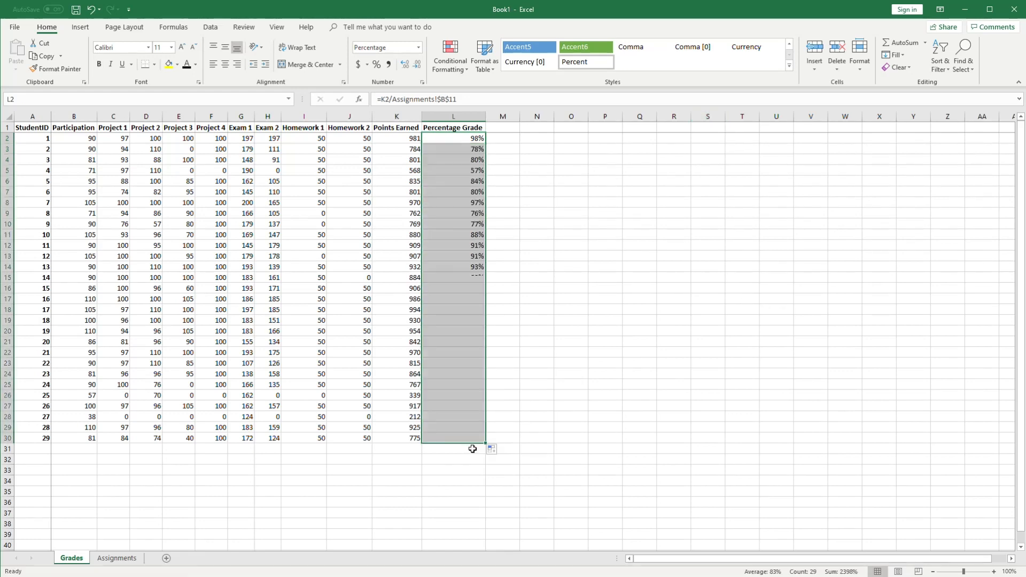
# Check the cell references of the filled percentage formulas in L3, L4 and L5.
pyautogui.click(465, 150)
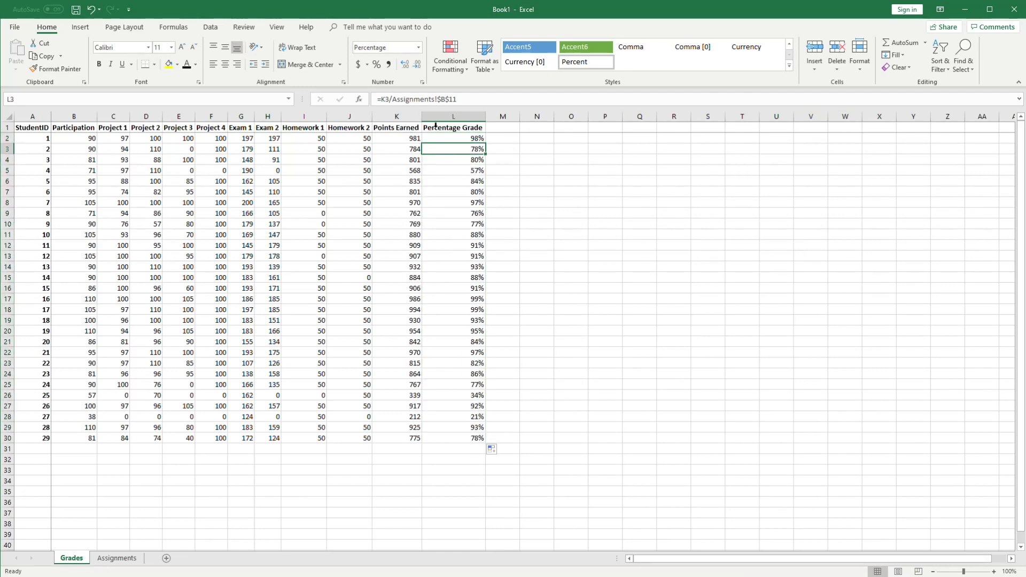
pyautogui.click(470, 162)
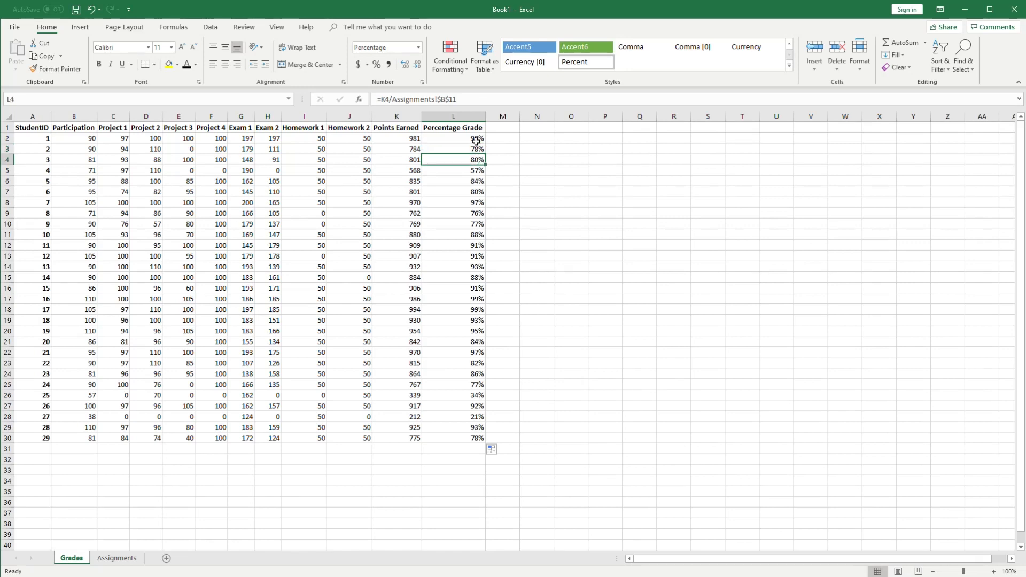
pyautogui.click(472, 173)
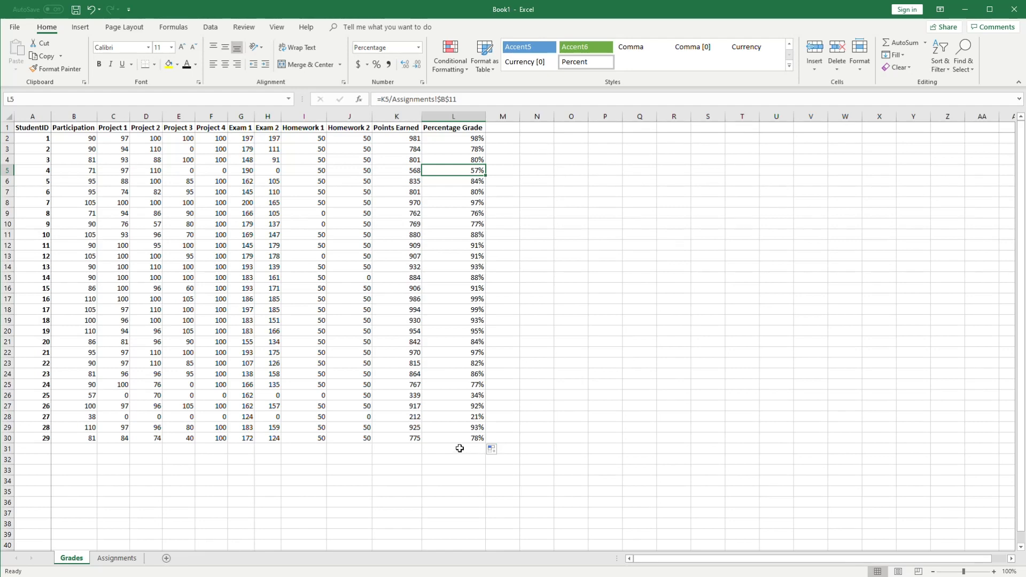
# Review the students' percentage grades row by row, moving down column M beside them from M2.
pyautogui.click(492, 140)
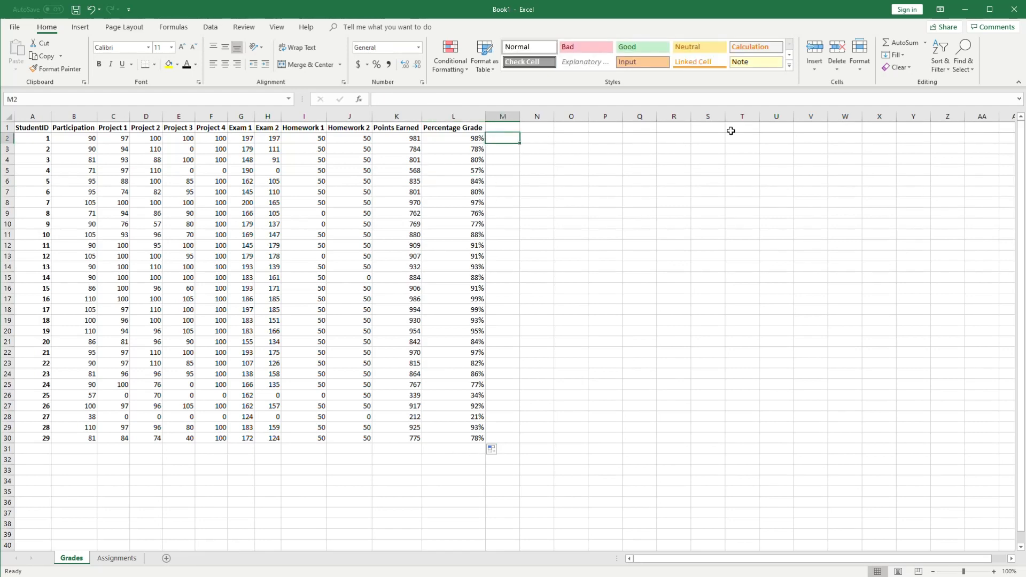
pyautogui.press('Down')
pyautogui.press('Down')
pyautogui.press('Down')
pyautogui.press('Down')
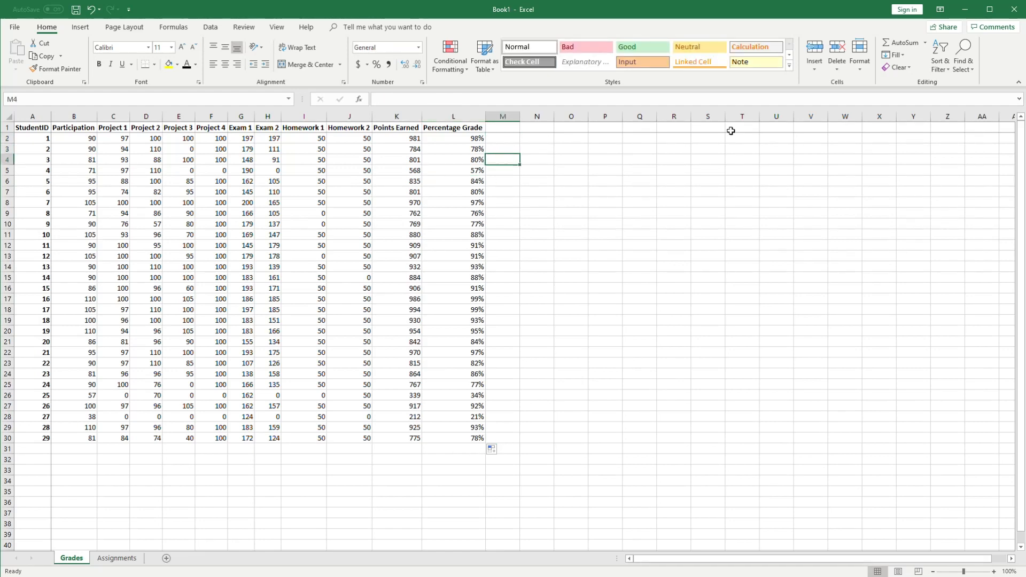
pyautogui.press('Down')
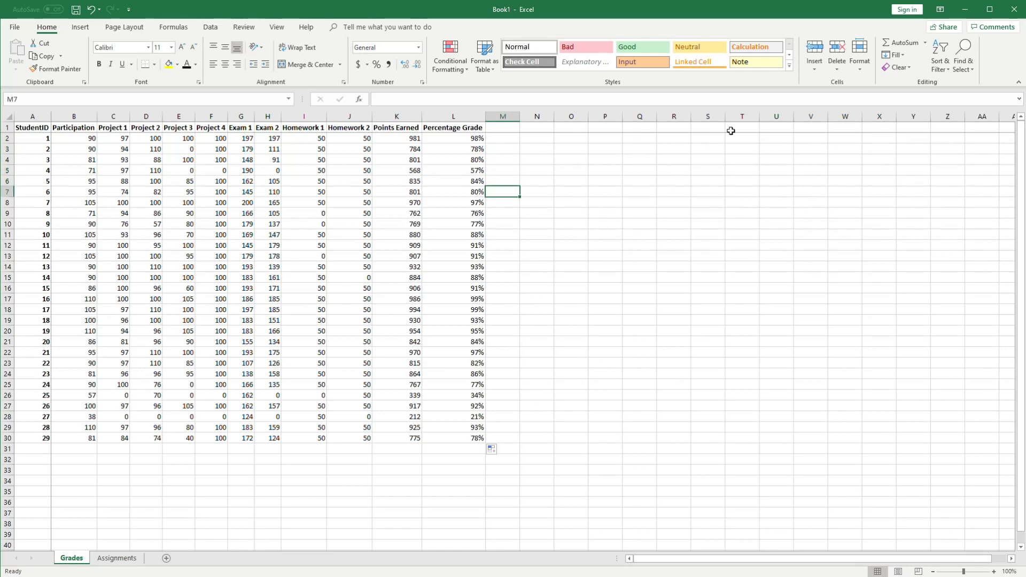
pyautogui.press('Down')
pyautogui.press('Down')
pyautogui.press('Down')
pyautogui.press('Down')
pyautogui.press('Down')
pyautogui.press('Down')
pyautogui.press('Down')
pyautogui.press('Down')
pyautogui.press('Down')
pyautogui.press('Down')
pyautogui.press('Down')
pyautogui.press('Down')
pyautogui.press('Down')
pyautogui.press('Down')
pyautogui.press('Down')
pyautogui.press('Down')
pyautogui.press('Down')
pyautogui.press('Down')
pyautogui.press('Down')
pyautogui.press('Down')
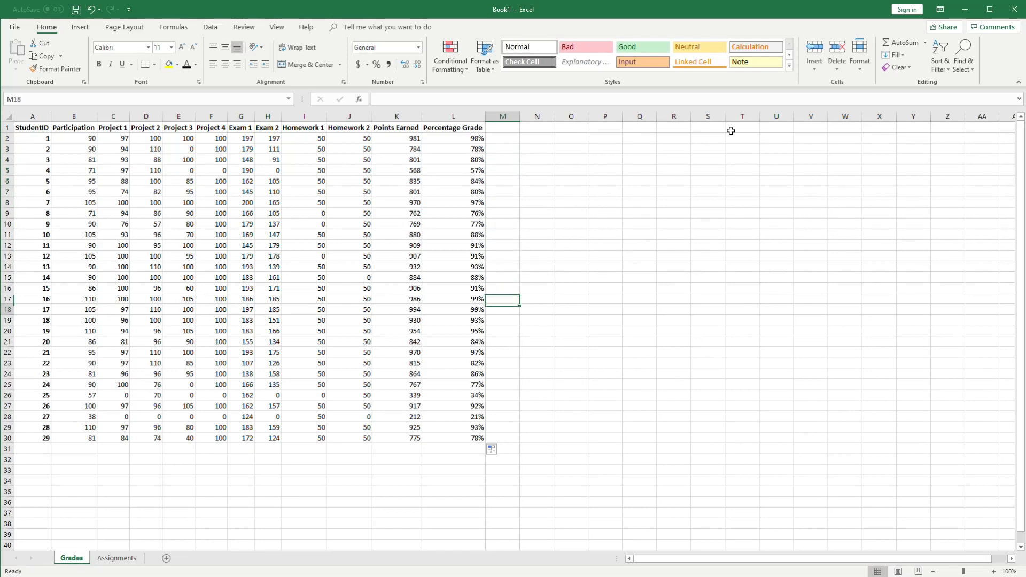